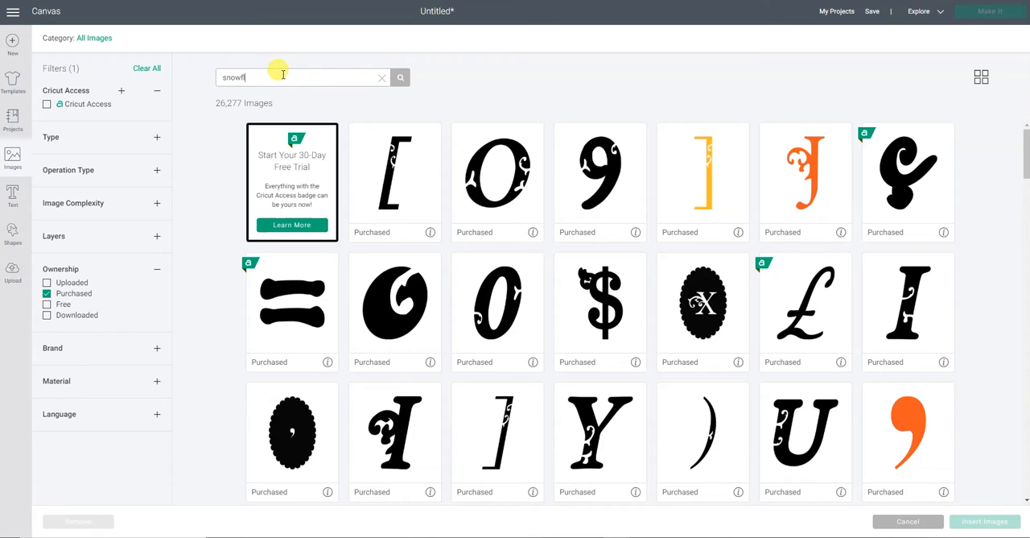
- Search the purchased images for "snowflake" and insert the black snowflake with round tips and leaf-shaped cutouts
{"action": "key", "text": "Return"}
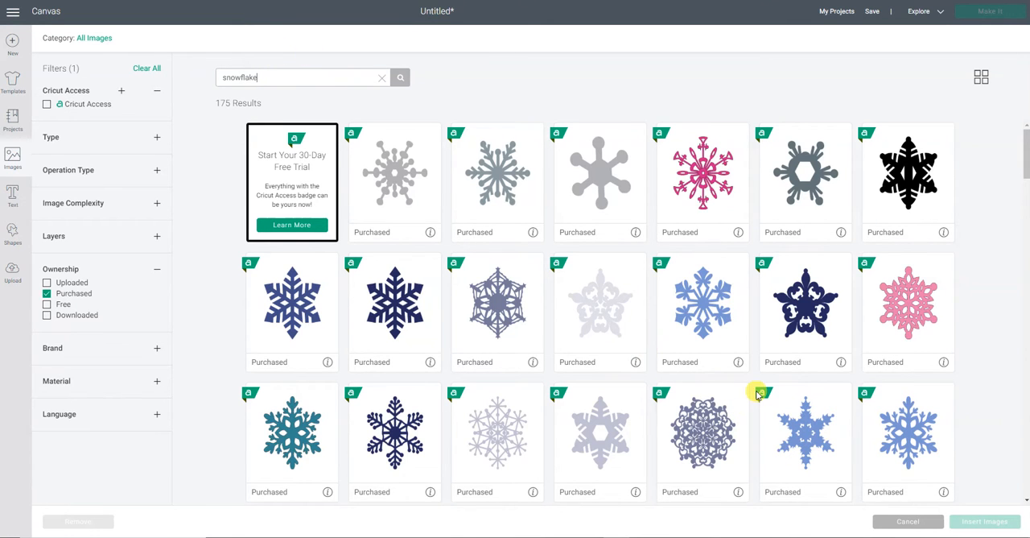
{"action": "scroll", "coordinate": [756, 395], "scroll_direction": "down", "scroll_amount": 4}
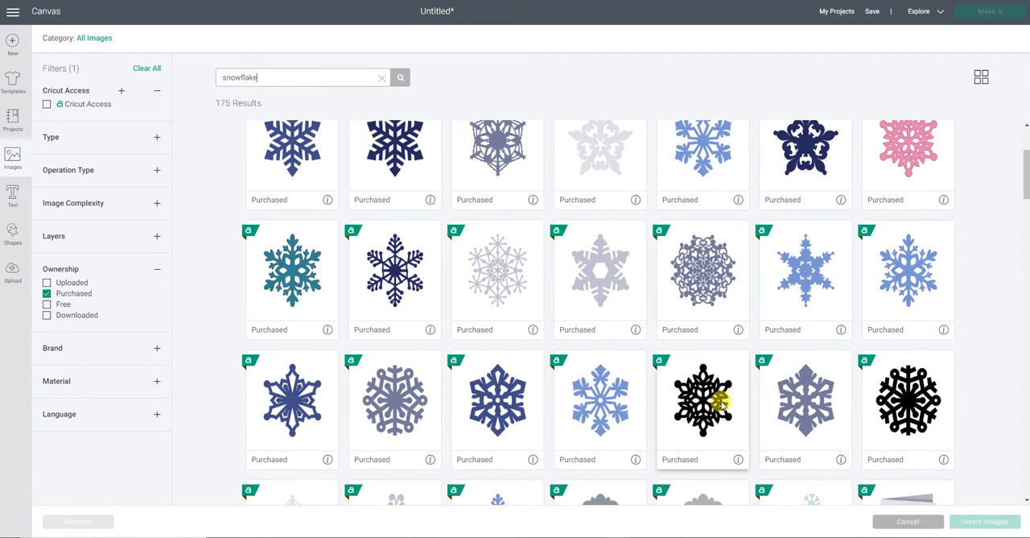
{"action": "left_click", "coordinate": [706, 410]}
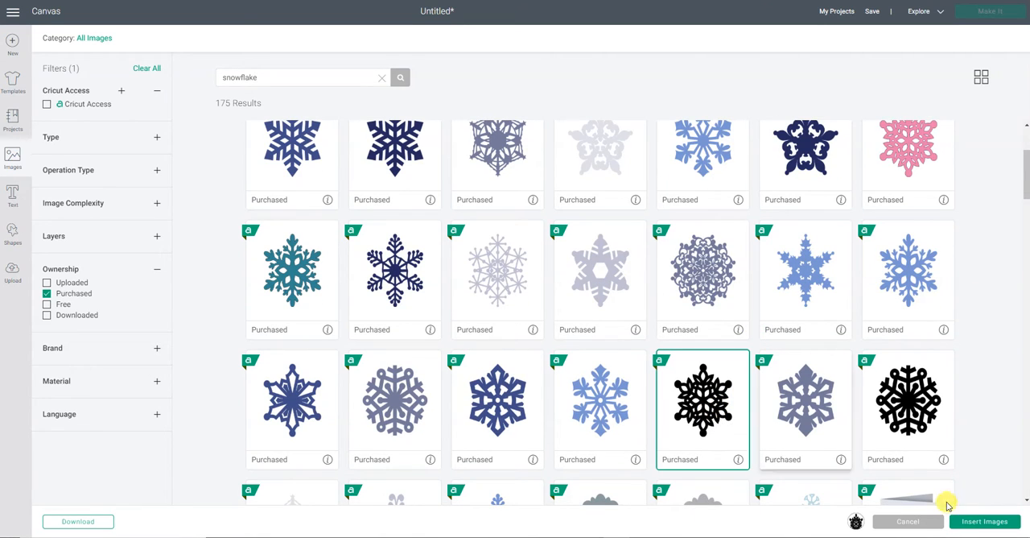
{"action": "scroll", "coordinate": [995, 480], "scroll_direction": "down", "scroll_amount": 1}
{"action": "scroll", "coordinate": [995, 479], "scroll_direction": "down", "scroll_amount": 2}
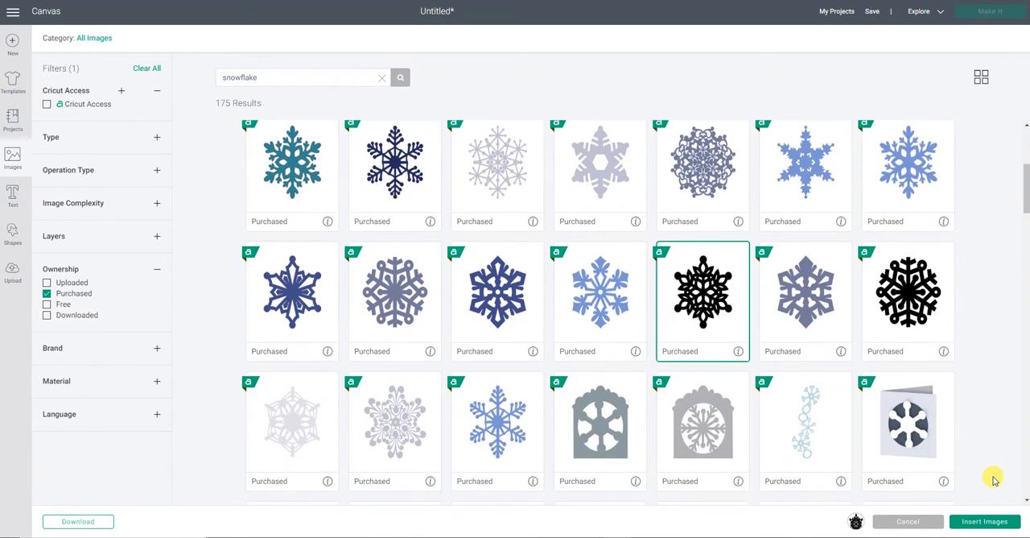
{"action": "left_click", "coordinate": [996, 522]}
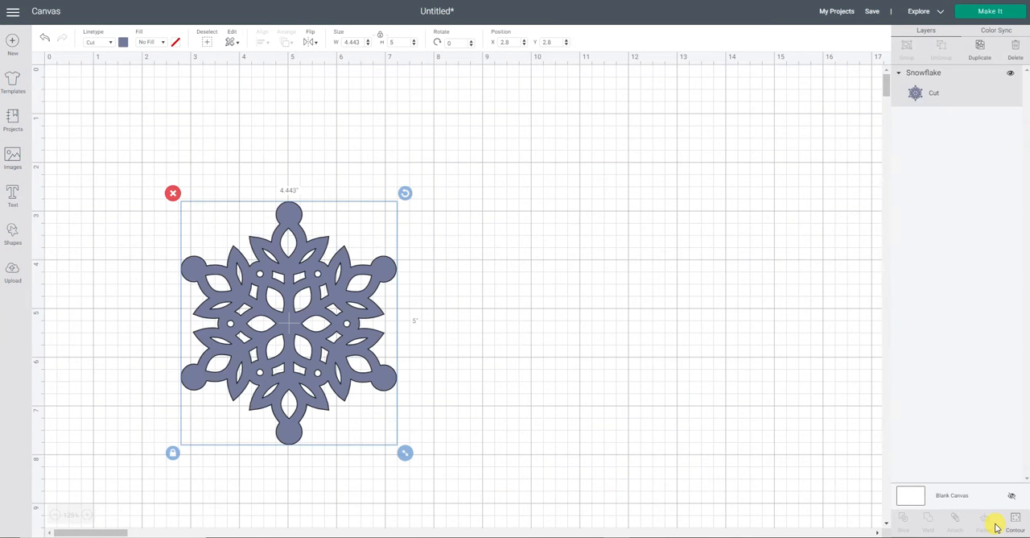
- Search the images for "mickey", insert the red-and-black Mickey Mouse head symbol, and place it beside the snowflake
{"action": "left_click", "coordinate": [14, 160]}
{"action": "left_click_drag", "start_coordinate": [272, 78], "coordinate": [212, 78]}
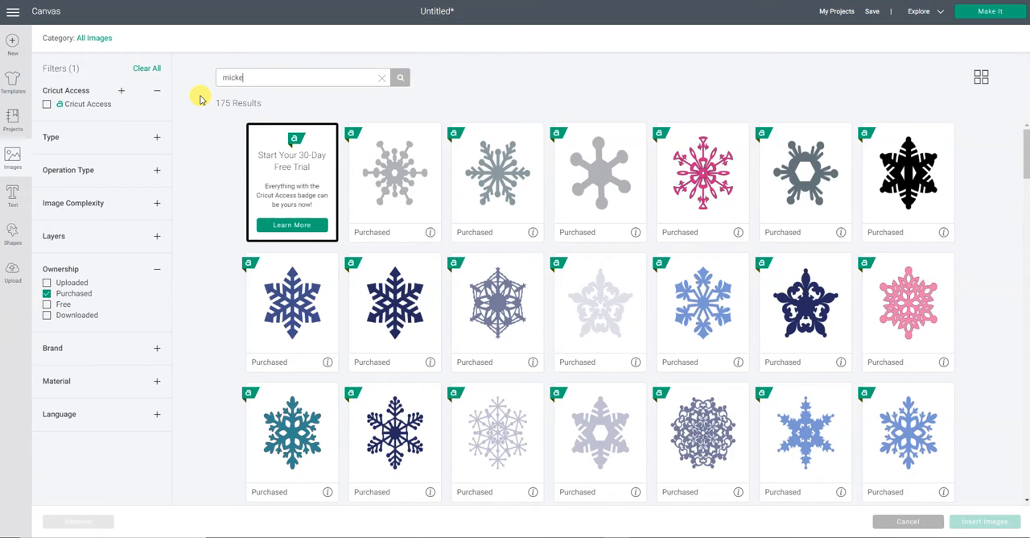
{"action": "key", "text": "Return"}
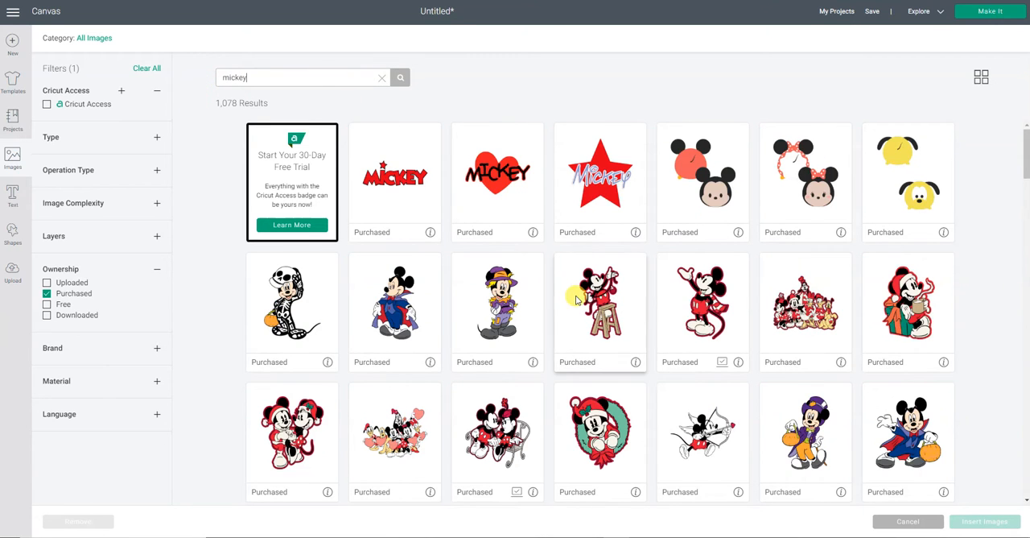
{"action": "scroll", "coordinate": [578, 298], "scroll_direction": "down", "scroll_amount": 10}
{"action": "scroll", "coordinate": [577, 297], "scroll_direction": "down", "scroll_amount": 3}
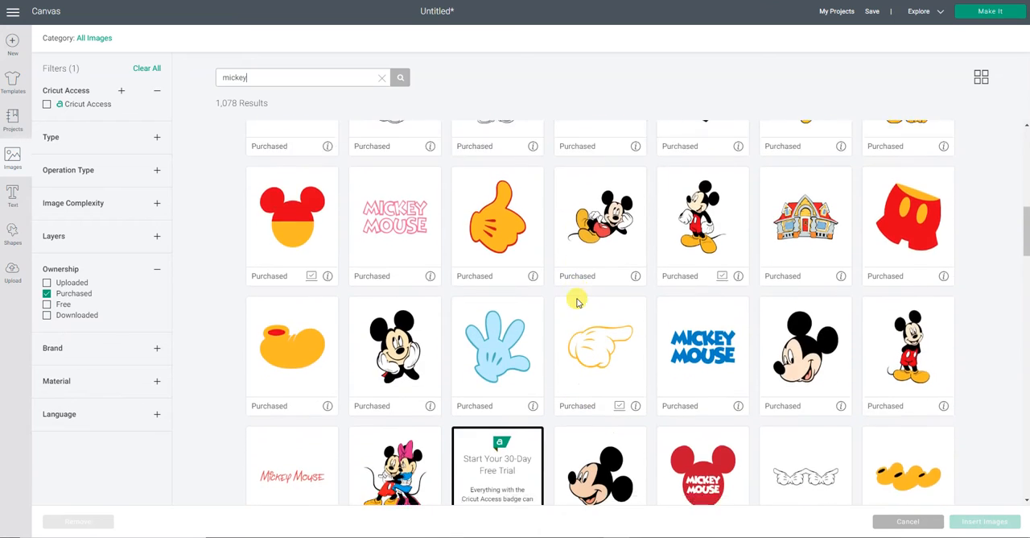
{"action": "left_click", "coordinate": [537, 411]}
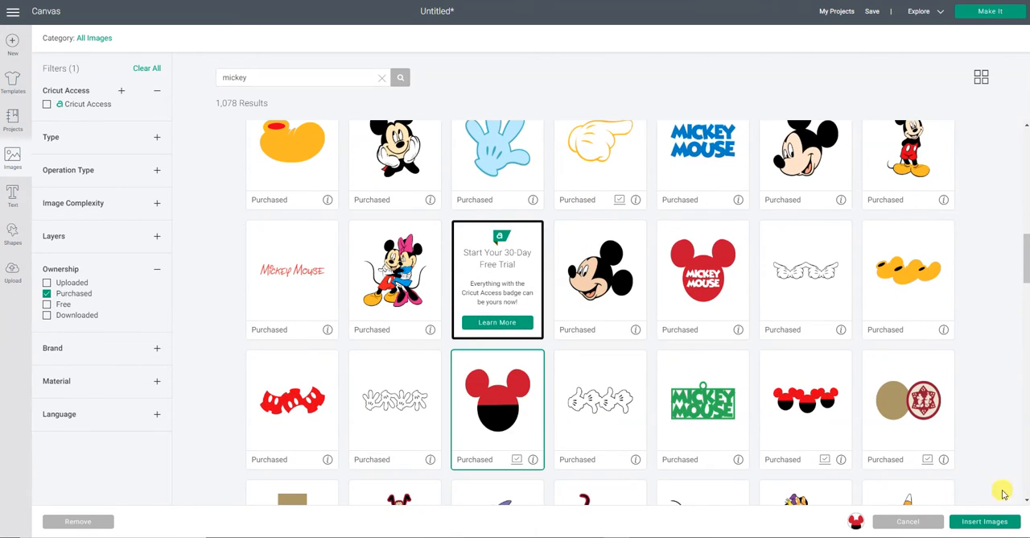
{"action": "left_click", "coordinate": [1001, 525]}
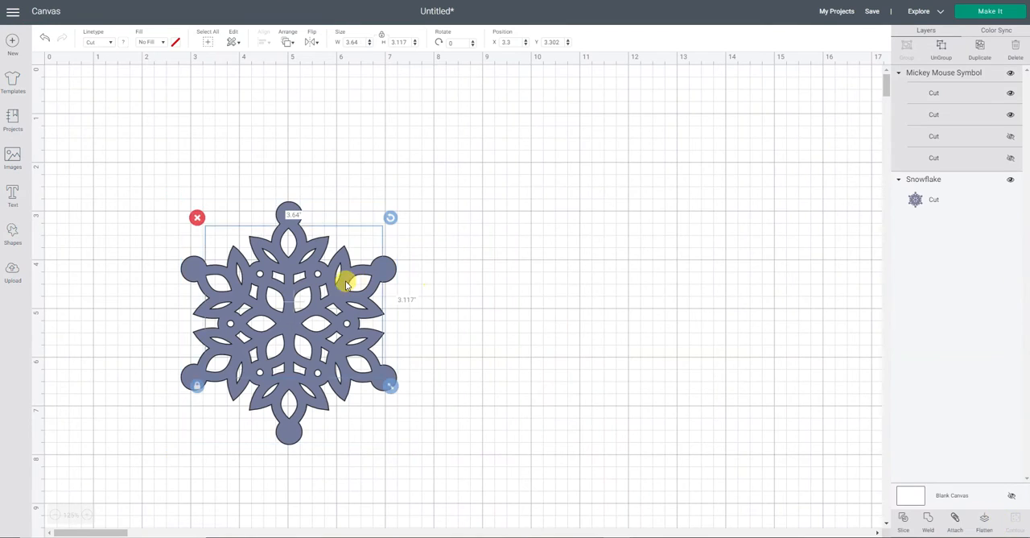
{"action": "left_click_drag", "start_coordinate": [338, 295], "coordinate": [580, 287]}
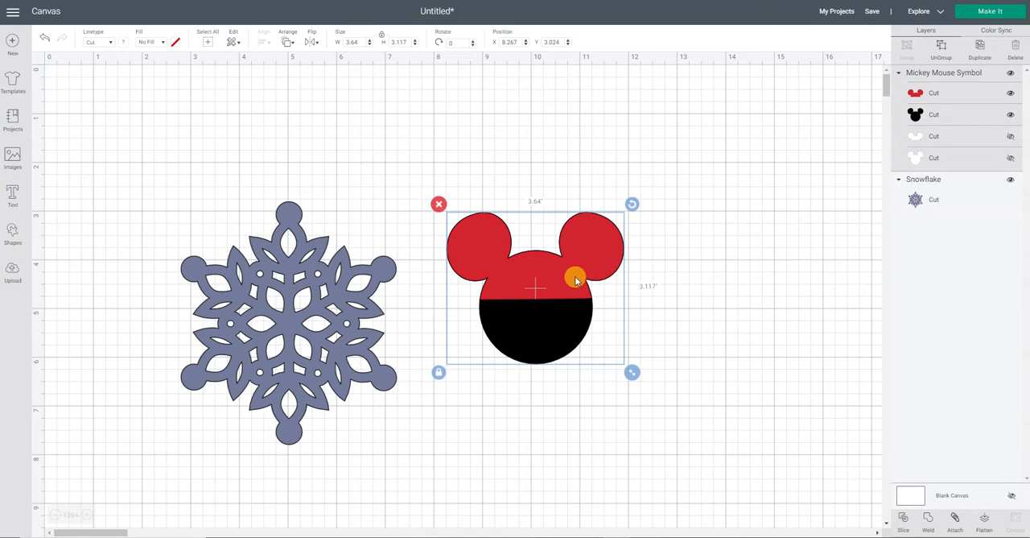
- Delete the red layer and the two hidden white layers of the Mickey Mouse symbol, keeping only the black silhouette
{"action": "left_click", "coordinate": [986, 100]}
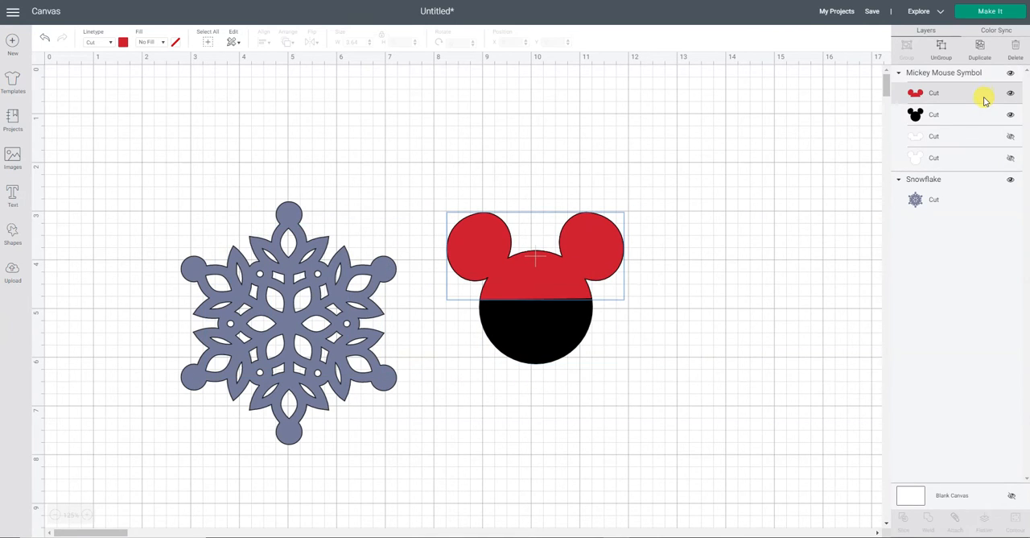
{"action": "left_click", "coordinate": [1016, 45]}
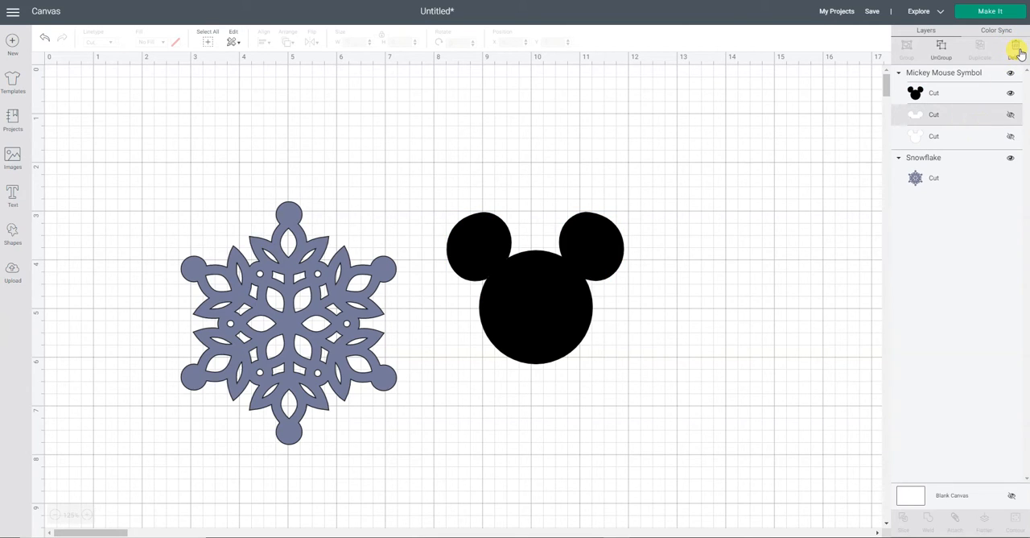
{"action": "left_click", "coordinate": [1018, 50]}
{"action": "left_click", "coordinate": [974, 123]}
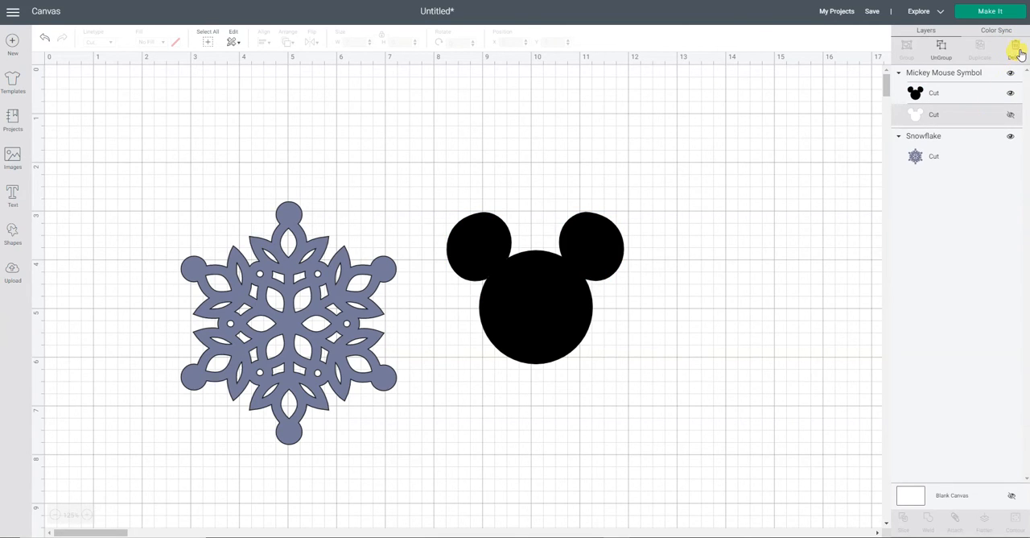
{"action": "left_click", "coordinate": [1019, 53]}
- Shrink the Mickey silhouette to about 1.17 by 1.0 inches and shift the snowflake slightly up and to the right
{"action": "left_click", "coordinate": [538, 305]}
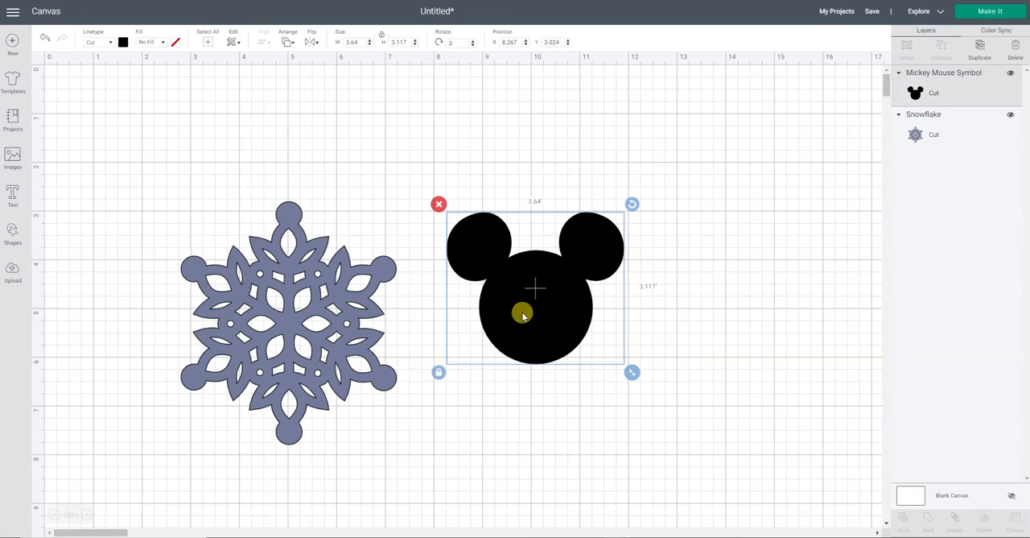
{"action": "left_click_drag", "start_coordinate": [634, 372], "coordinate": [572, 320]}
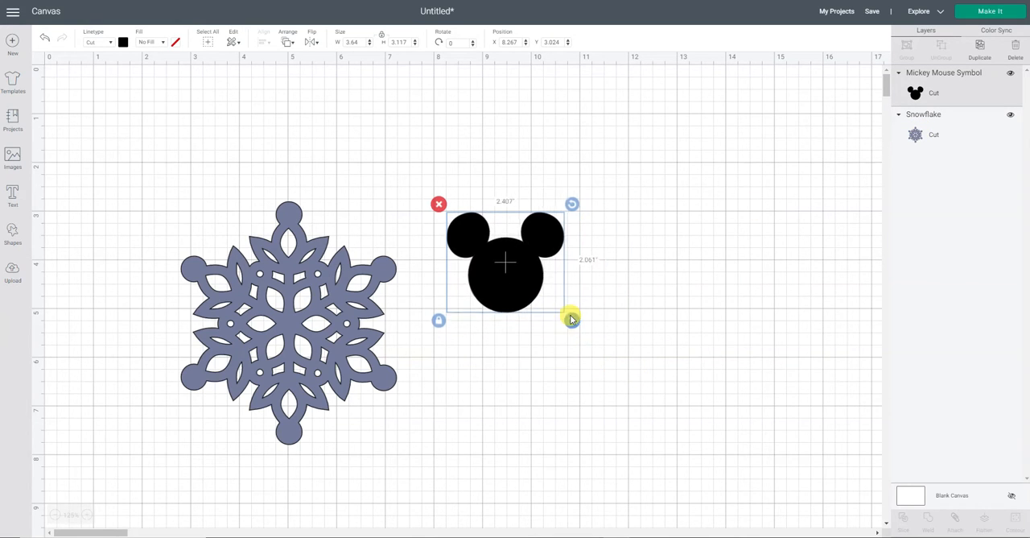
{"action": "left_click_drag", "start_coordinate": [356, 327], "coordinate": [373, 294]}
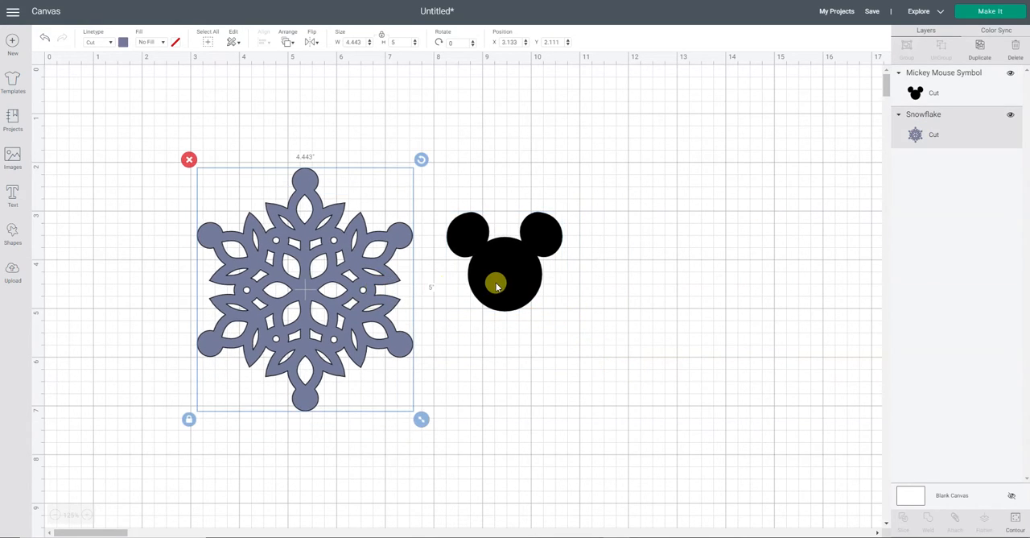
{"action": "left_click", "coordinate": [497, 285]}
{"action": "left_click_drag", "start_coordinate": [572, 321], "coordinate": [513, 281]}
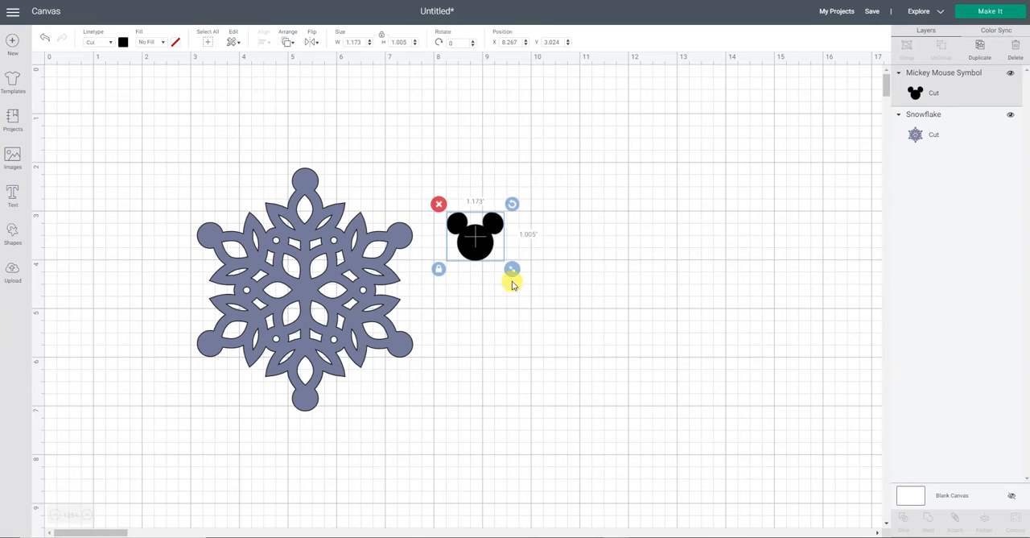
- Place the Mickey head over the snowflake's top circle and shrink it to about 1.05 by 0.9 inches
{"action": "left_click_drag", "start_coordinate": [478, 236], "coordinate": [312, 178]}
{"action": "left_click", "coordinate": [549, 187]}
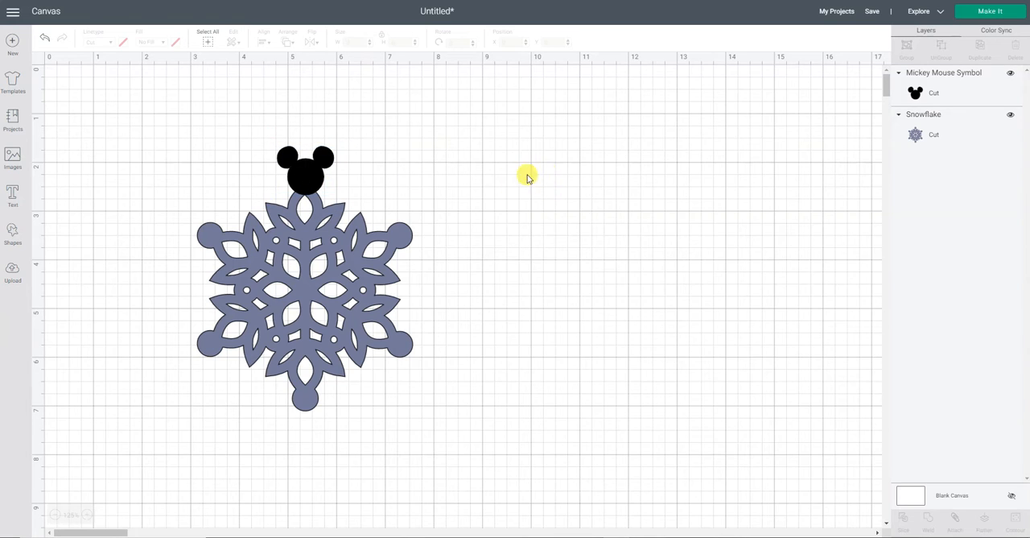
{"action": "left_click", "coordinate": [324, 174]}
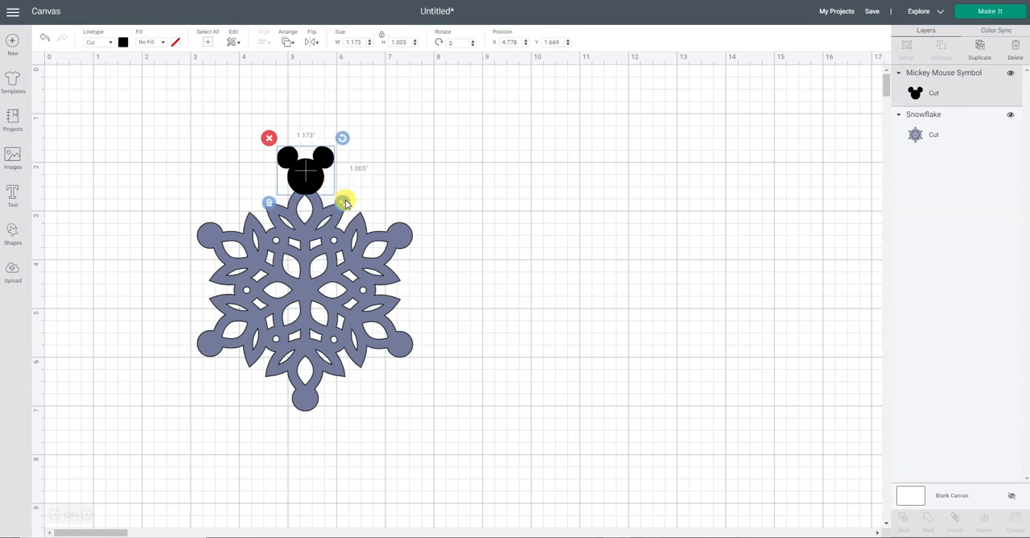
{"action": "left_click_drag", "start_coordinate": [345, 203], "coordinate": [316, 181]}
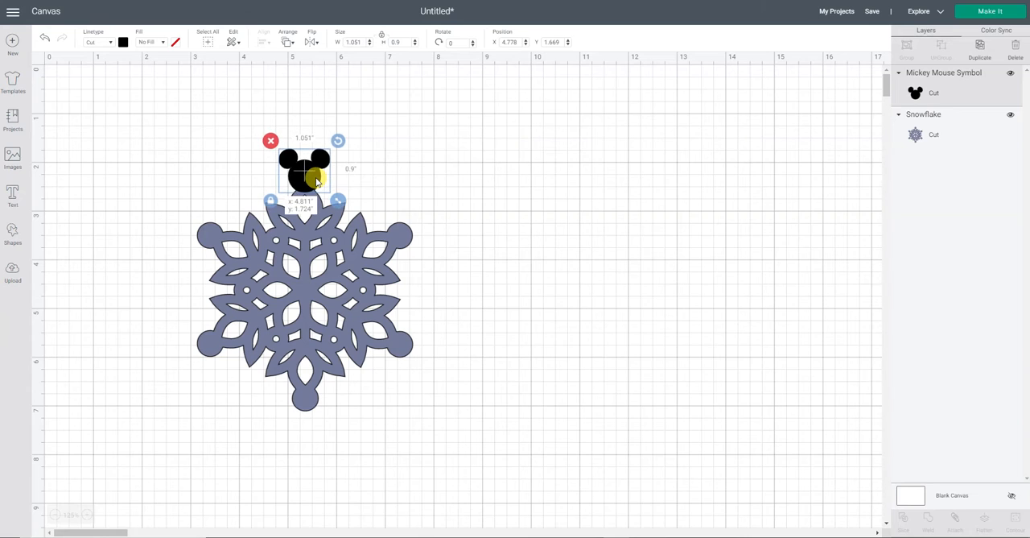
{"action": "left_click", "coordinate": [515, 200]}
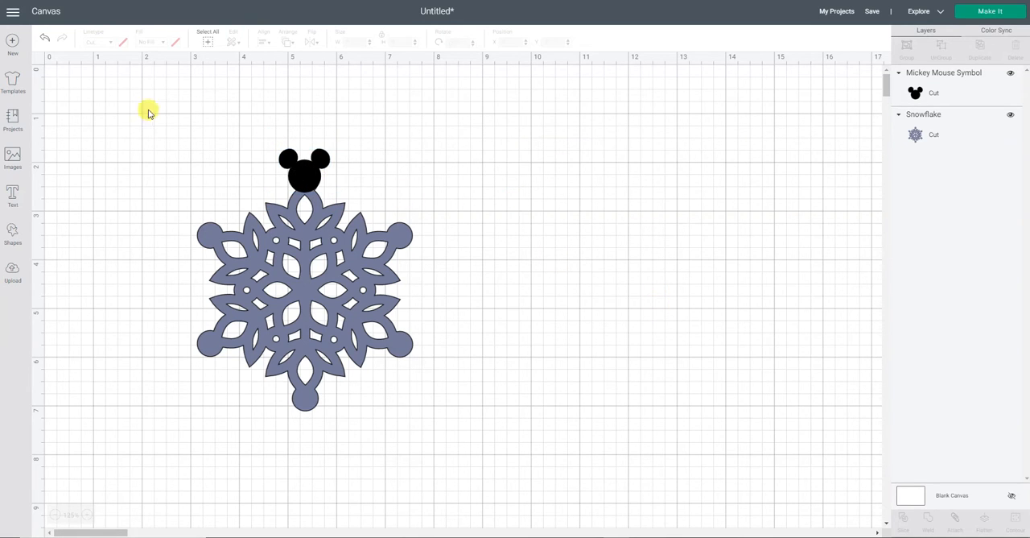
- Duplicate the Mickey head six times and set one spare copy aside in the empty area well right of the snowflake
{"action": "left_click", "coordinate": [298, 168]}
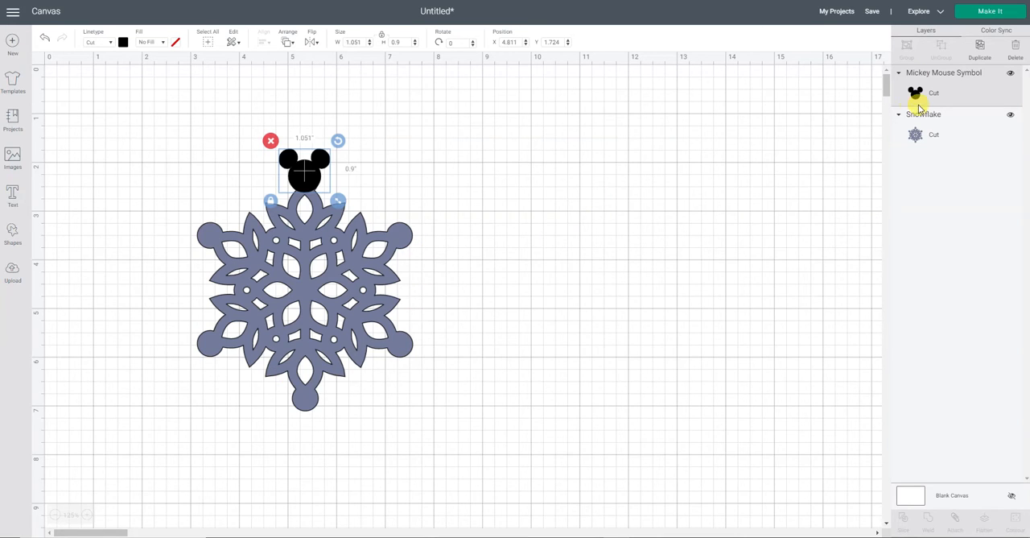
{"action": "left_click", "coordinate": [978, 50]}
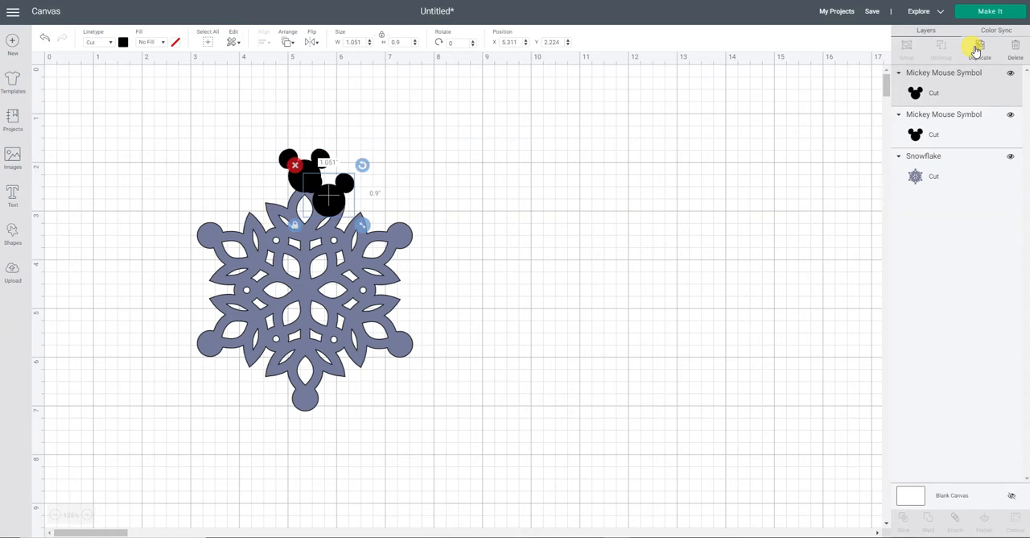
{"action": "left_click", "coordinate": [978, 50]}
{"action": "left_click", "coordinate": [978, 50]}
{"action": "left_click", "coordinate": [979, 50]}
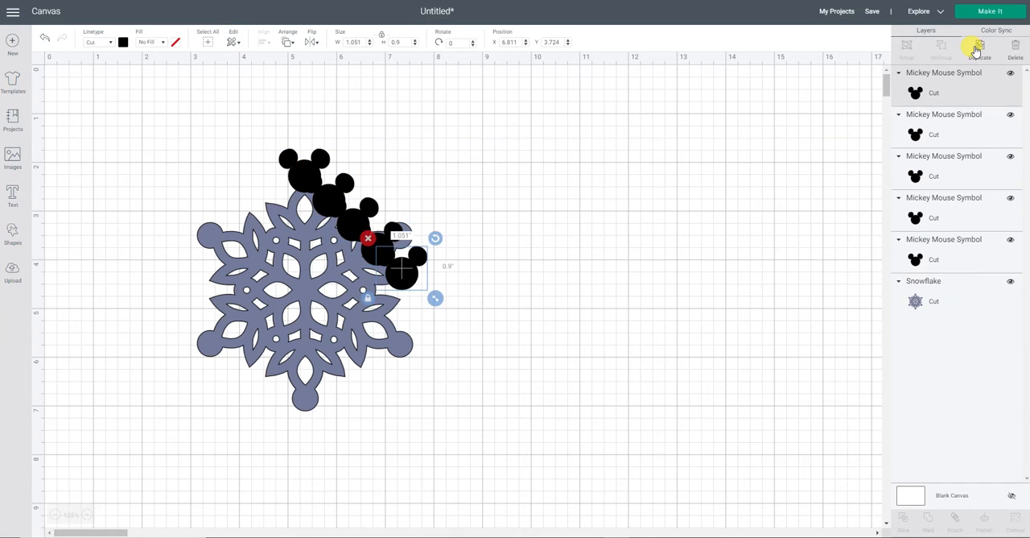
{"action": "left_click", "coordinate": [978, 50]}
{"action": "left_click", "coordinate": [978, 50]}
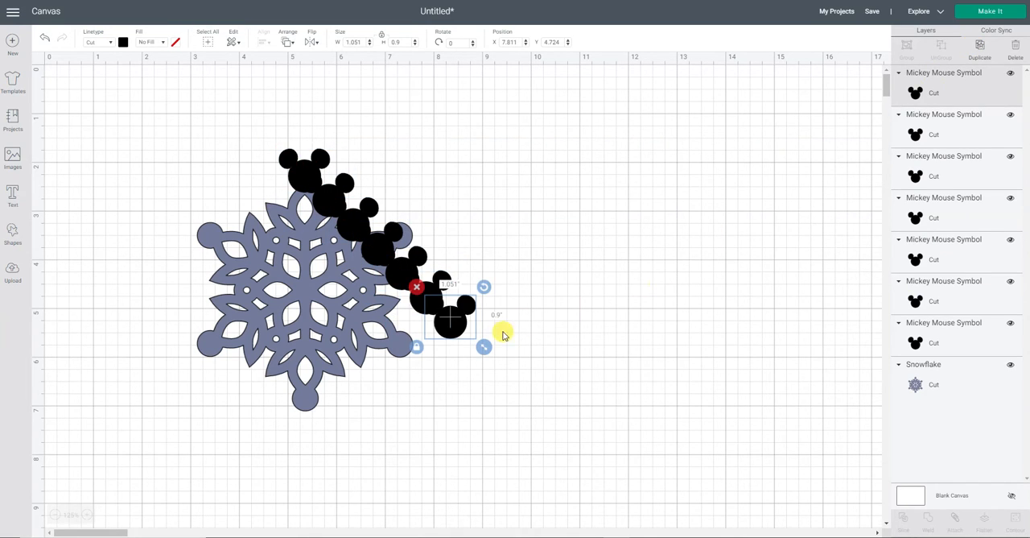
{"action": "left_click_drag", "start_coordinate": [467, 327], "coordinate": [652, 222]}
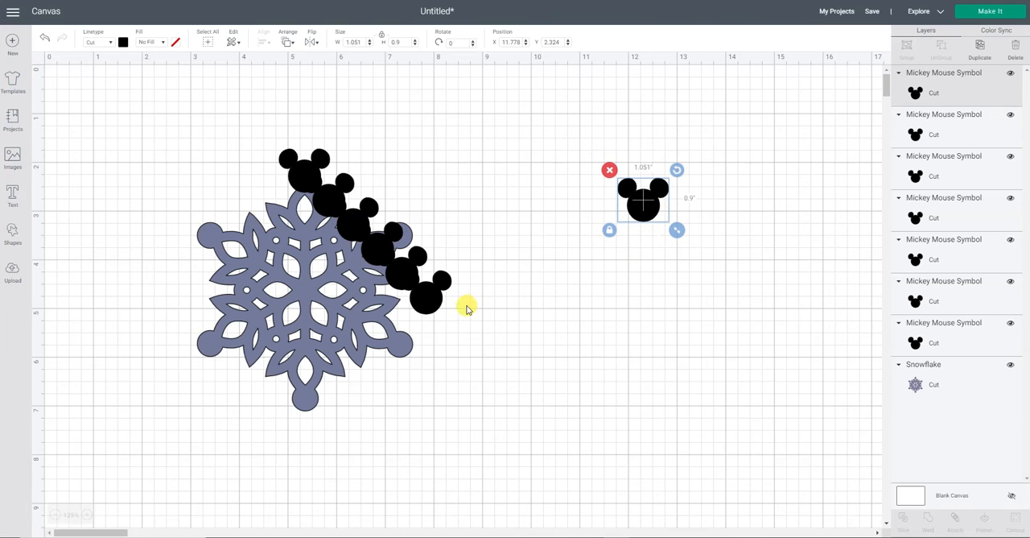
- Place two Mickey copies over the snowflake's upper-left and lower-left circles, rotated about 304° and 231° so the ears point outward
{"action": "left_click_drag", "start_coordinate": [437, 301], "coordinate": [218, 240]}
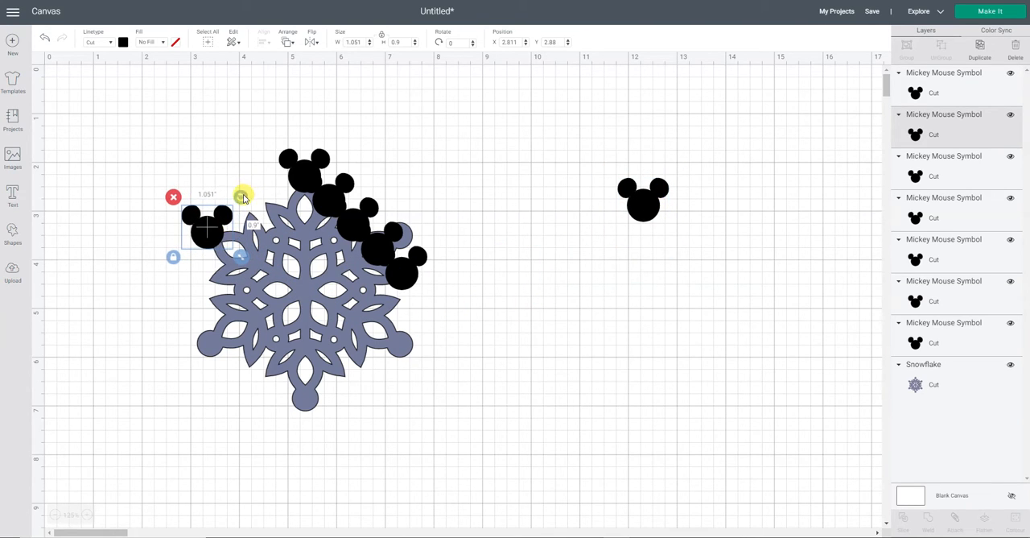
{"action": "left_click_drag", "start_coordinate": [242, 198], "coordinate": [209, 227]}
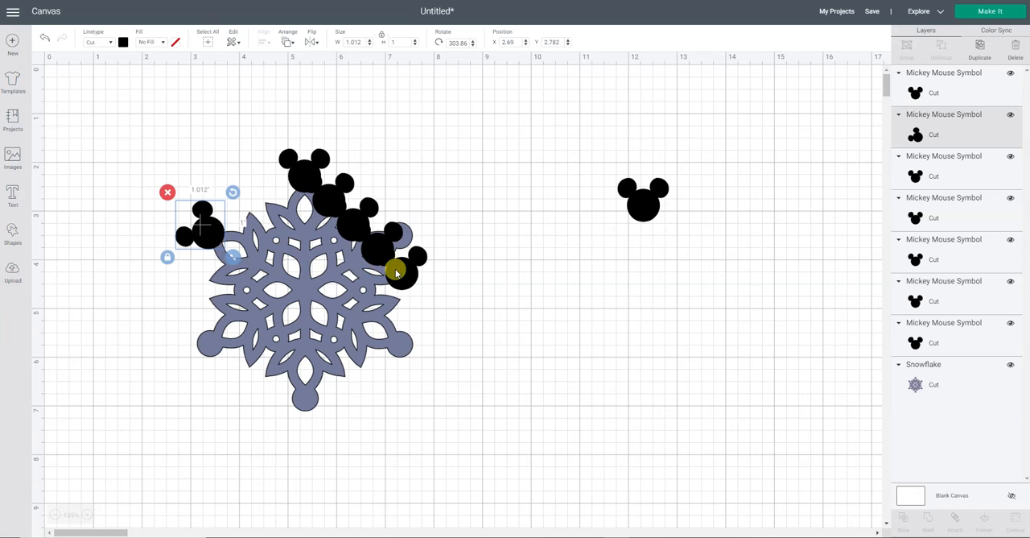
{"action": "left_click_drag", "start_coordinate": [396, 274], "coordinate": [160, 376]}
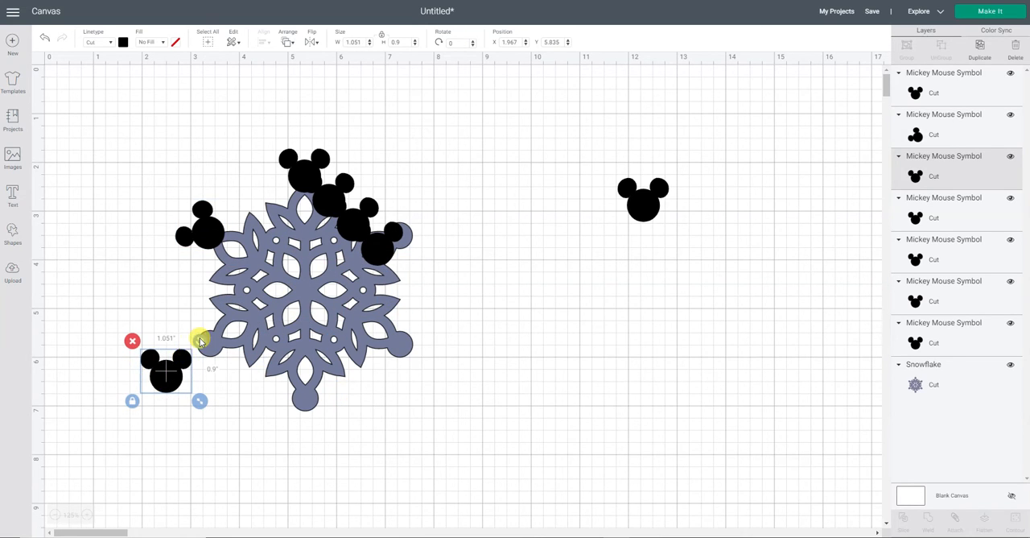
{"action": "left_click_drag", "start_coordinate": [201, 341], "coordinate": [89, 367]}
{"action": "left_click", "coordinate": [162, 372]}
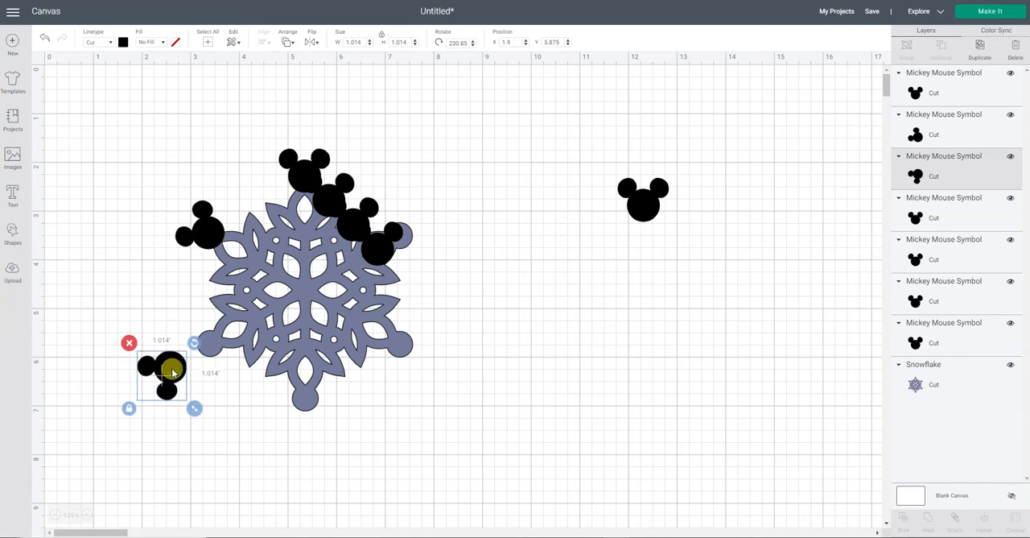
{"action": "left_click_drag", "start_coordinate": [173, 372], "coordinate": [205, 350]}
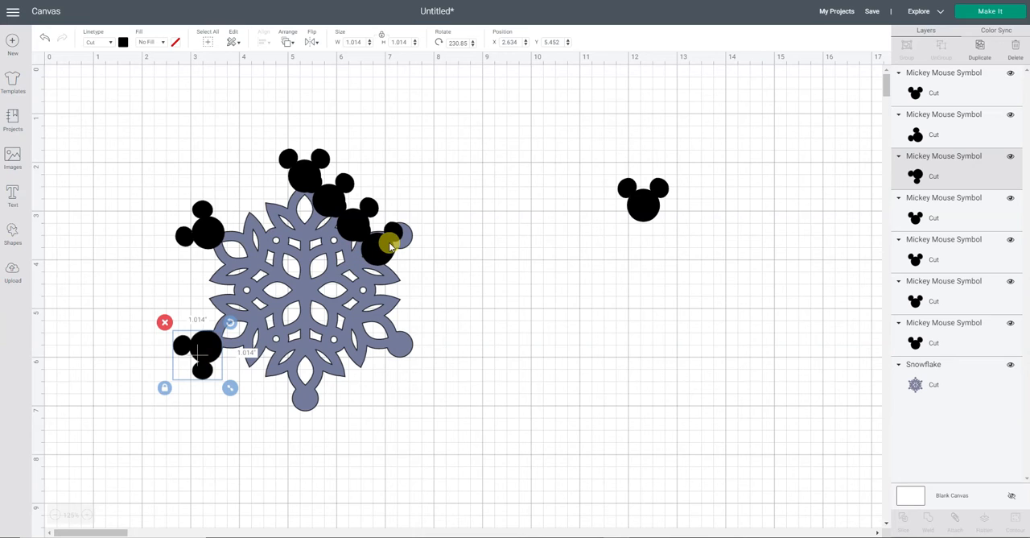
- Rotate a Mickey copy to exactly 180° and place it over the snowflake's bottom circle with the ears pointing down
{"action": "left_click_drag", "start_coordinate": [379, 247], "coordinate": [494, 341]}
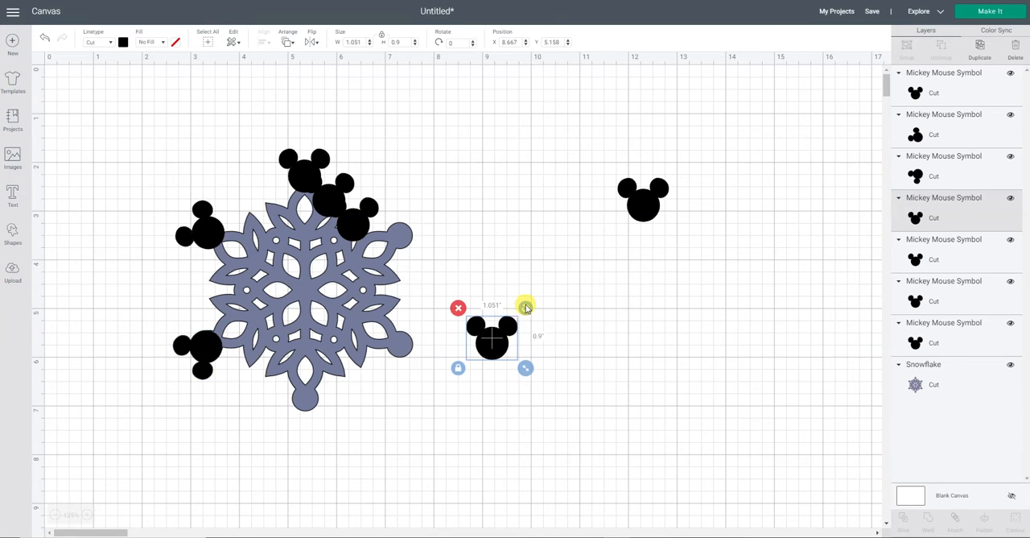
{"action": "left_click_drag", "start_coordinate": [525, 307], "coordinate": [430, 391]}
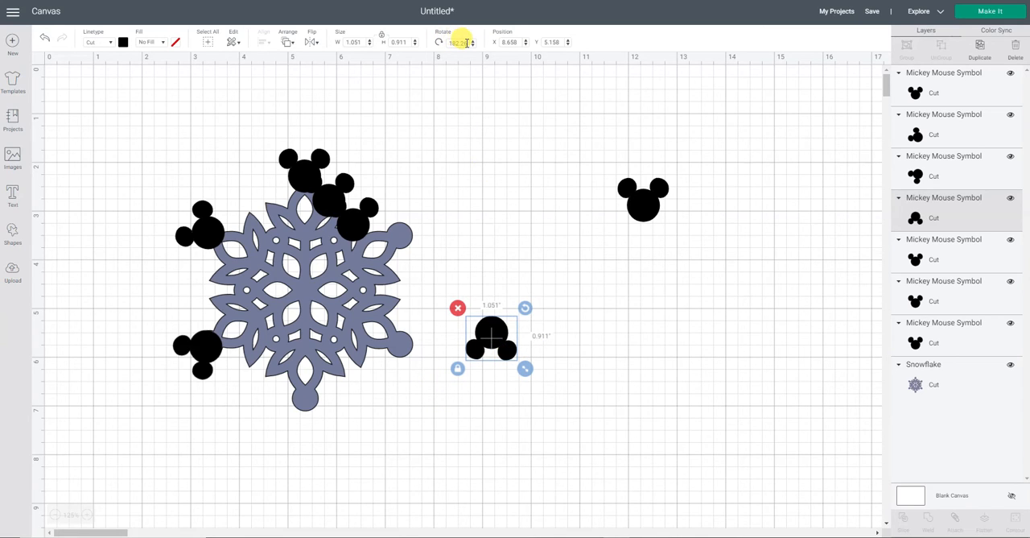
{"action": "left_click_drag", "start_coordinate": [455, 43], "coordinate": [435, 50]}
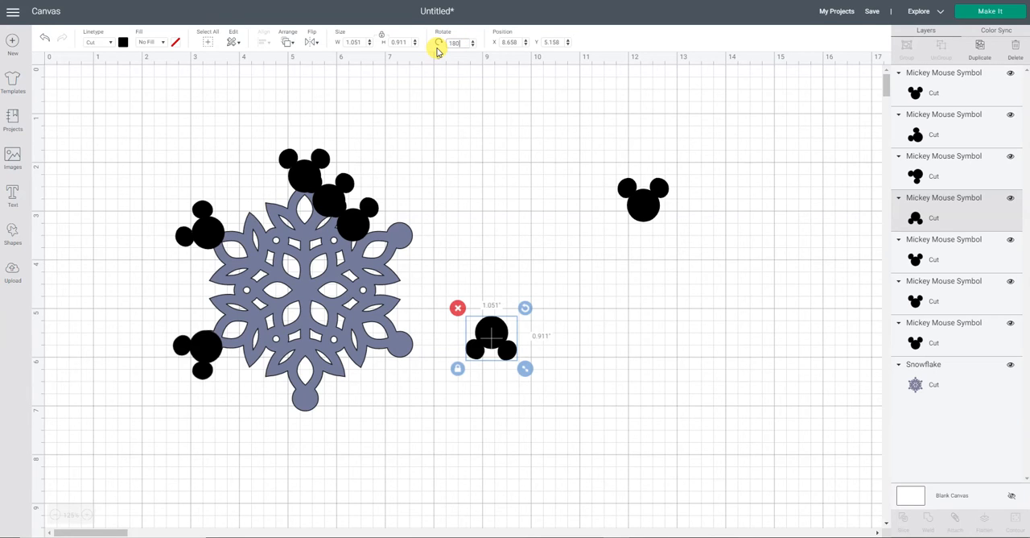
{"action": "key", "text": "Return"}
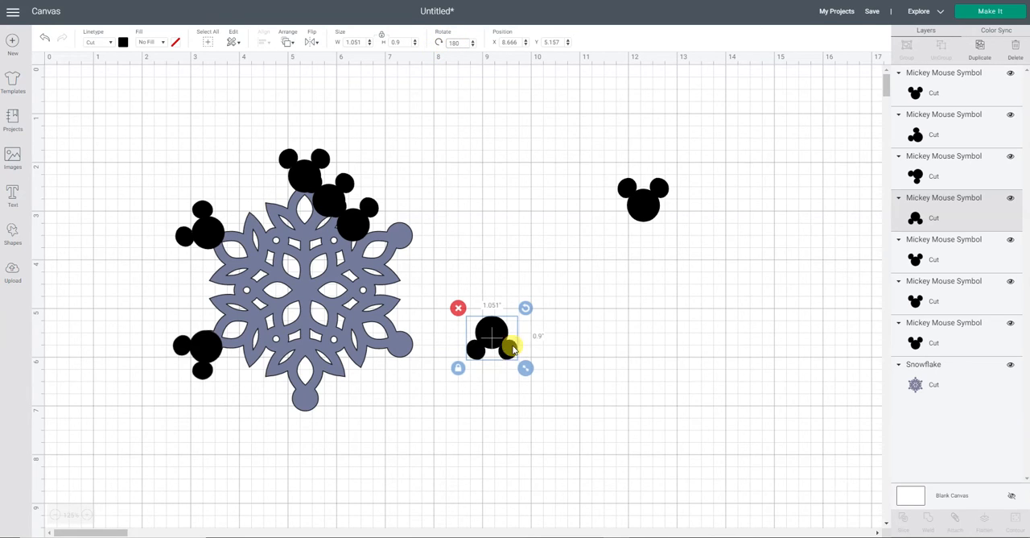
{"action": "left_click_drag", "start_coordinate": [499, 336], "coordinate": [311, 406]}
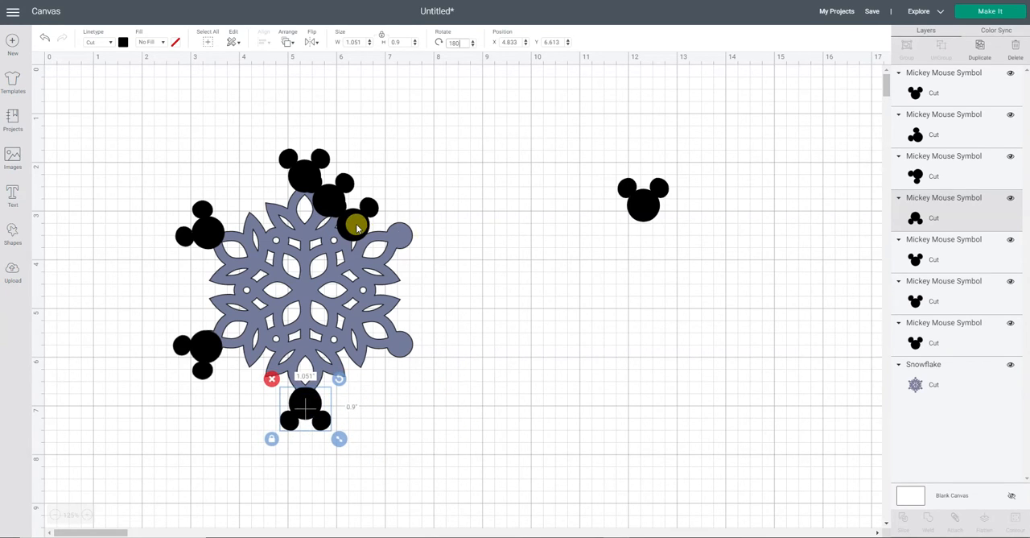
- Place the last two Mickey copies over the snowflake's lower-right and upper-right circles, rotated about 123° and 53° so the ears point outward
{"action": "left_click_drag", "start_coordinate": [356, 223], "coordinate": [459, 384]}
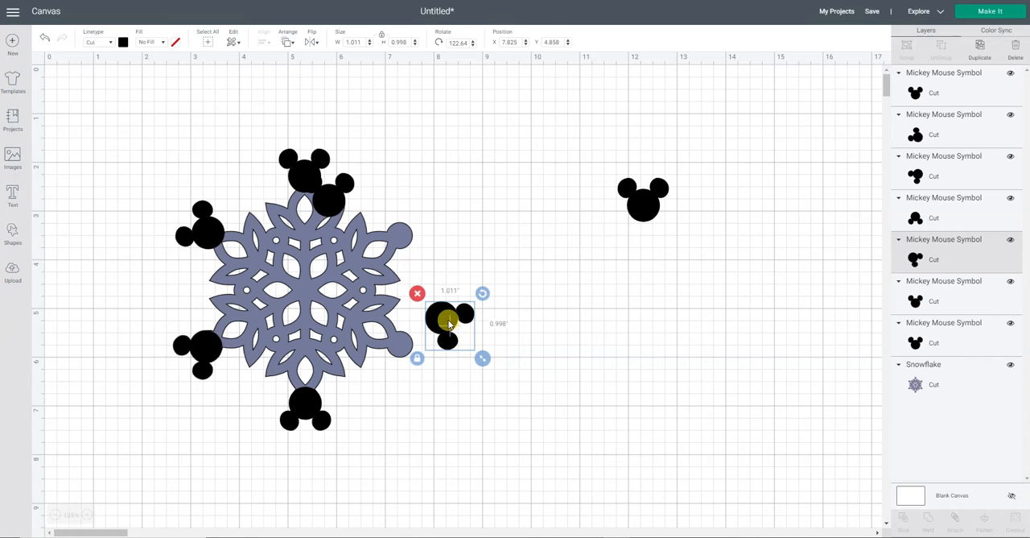
{"action": "left_click_drag", "start_coordinate": [449, 322], "coordinate": [409, 353]}
{"action": "left_click_drag", "start_coordinate": [326, 195], "coordinate": [427, 203]}
{"action": "left_click_drag", "start_coordinate": [464, 169], "coordinate": [412, 238]}
{"action": "left_click", "coordinate": [540, 268]}
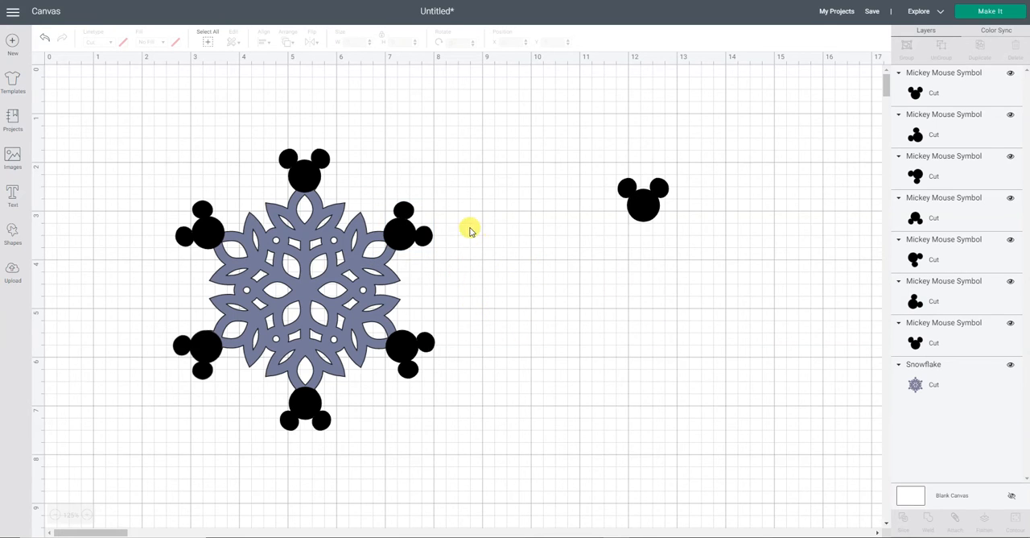
{"action": "left_click", "coordinate": [412, 239]}
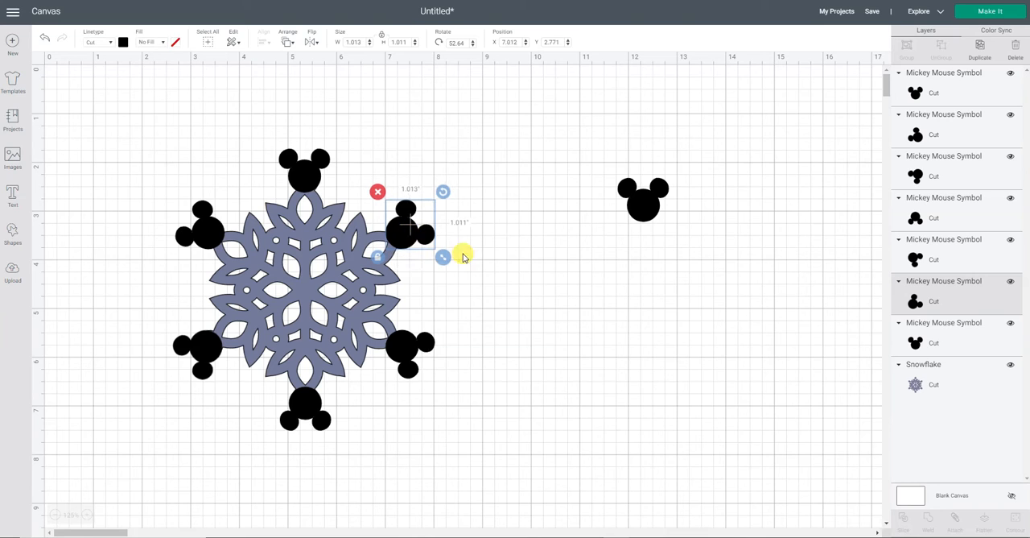
{"action": "left_click", "coordinate": [512, 266]}
- Weld the snowflake and its six Mickey heads into one shape, leaving out the spare head, and shift the welded shape slightly left
{"action": "left_click_drag", "start_coordinate": [117, 110], "coordinate": [510, 476]}
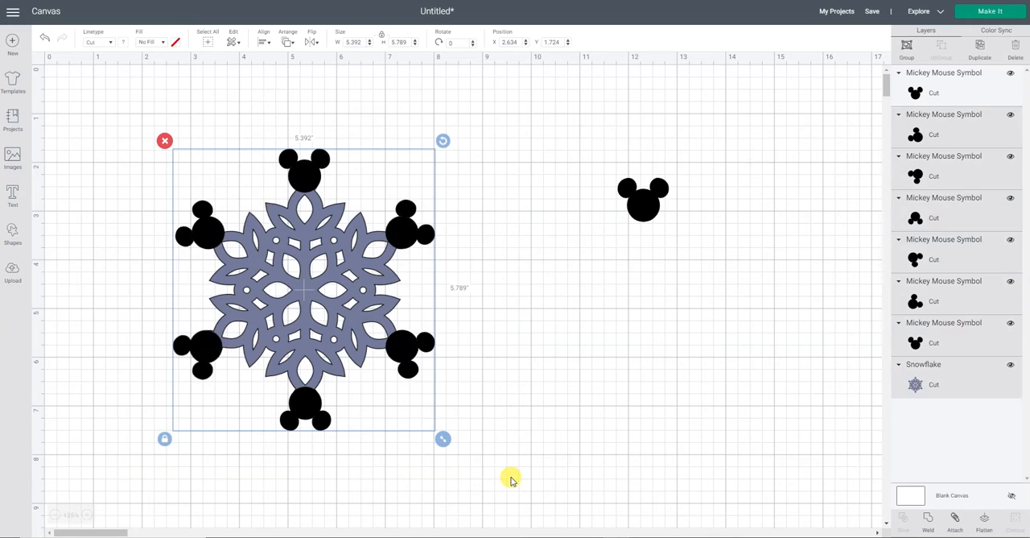
{"action": "left_click", "coordinate": [929, 521]}
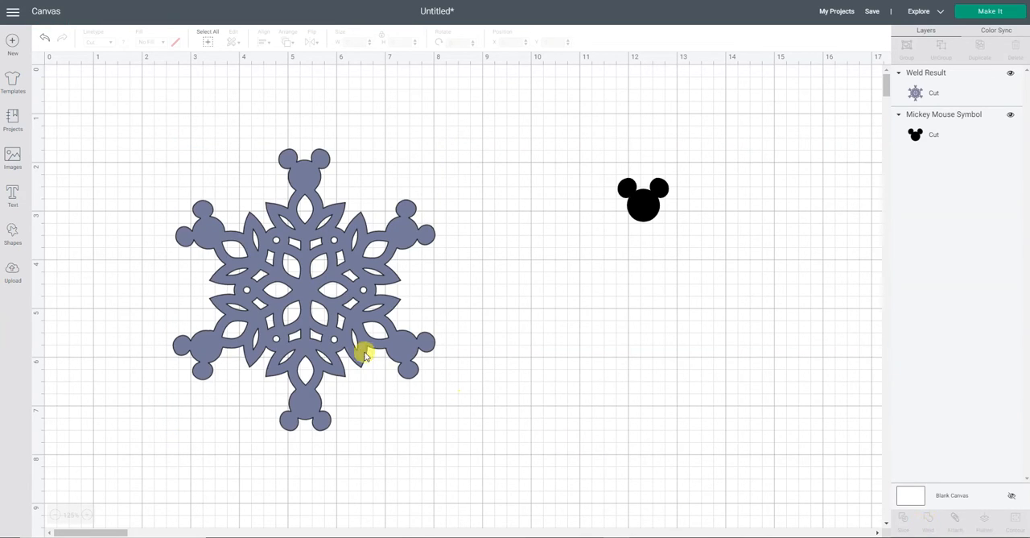
{"action": "left_click_drag", "start_coordinate": [340, 342], "coordinate": [290, 306]}
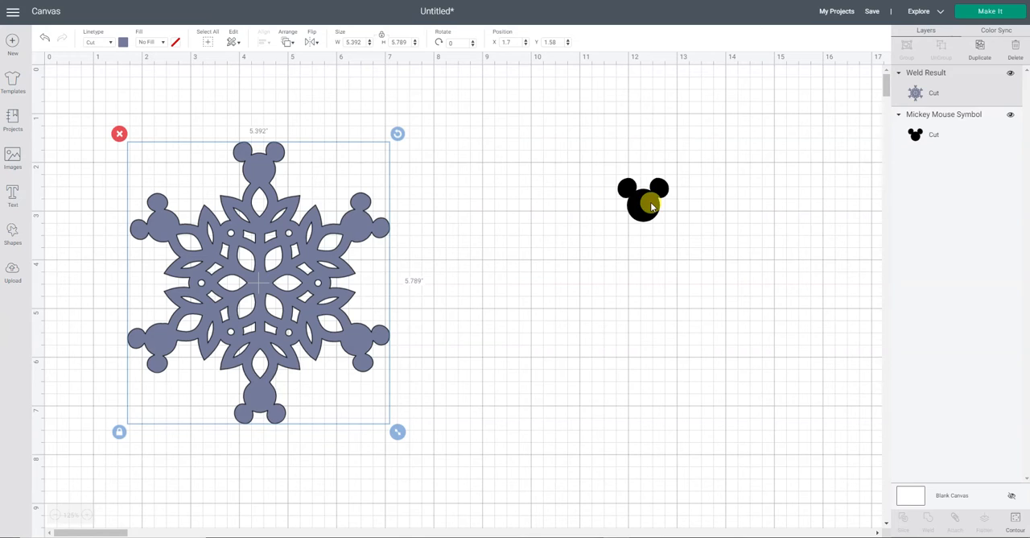
{"action": "left_click_drag", "start_coordinate": [651, 202], "coordinate": [668, 235]}
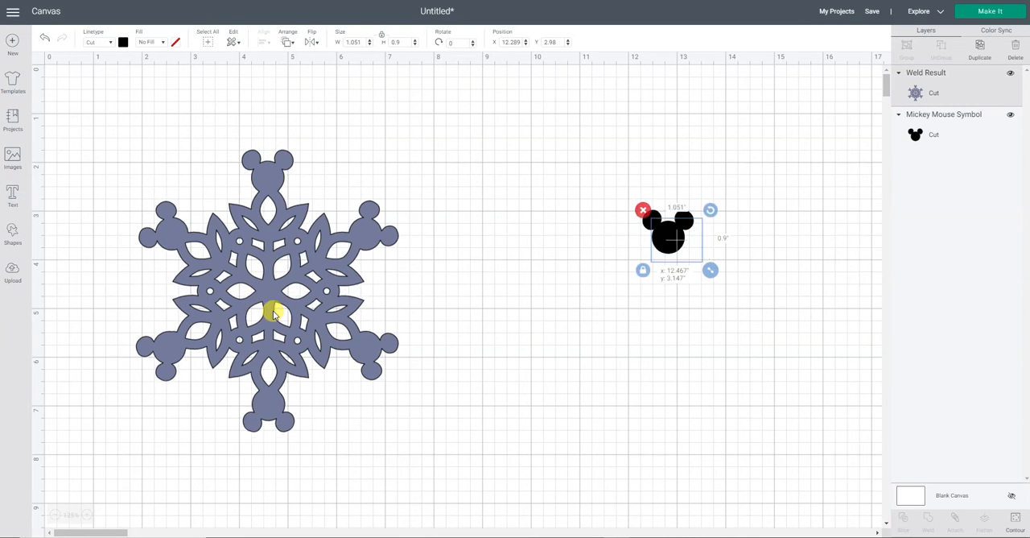
{"action": "left_click_drag", "start_coordinate": [271, 306], "coordinate": [232, 277]}
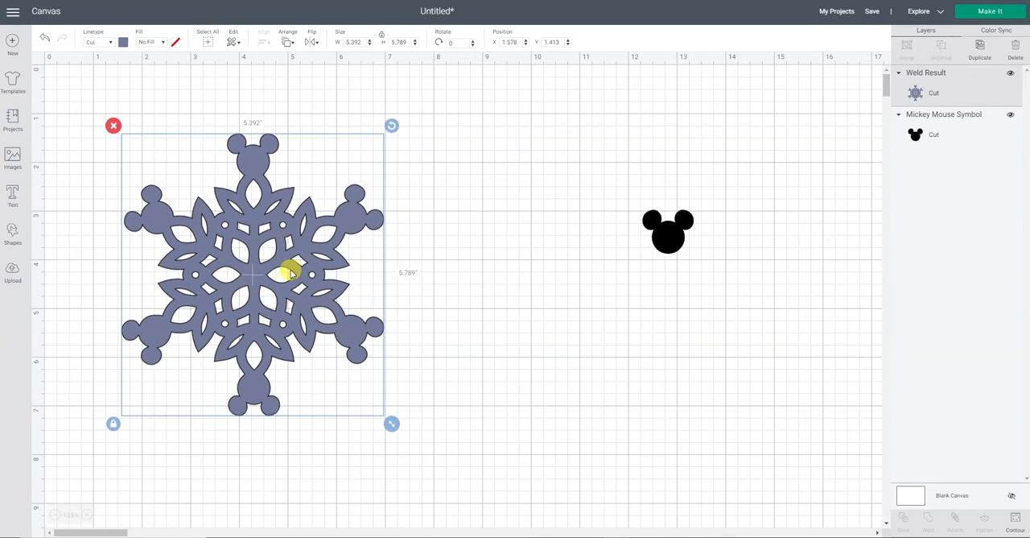
- Open the contours of the welded snowflake and hide the six large petal cutouts around its center
{"action": "left_click", "coordinate": [1015, 521]}
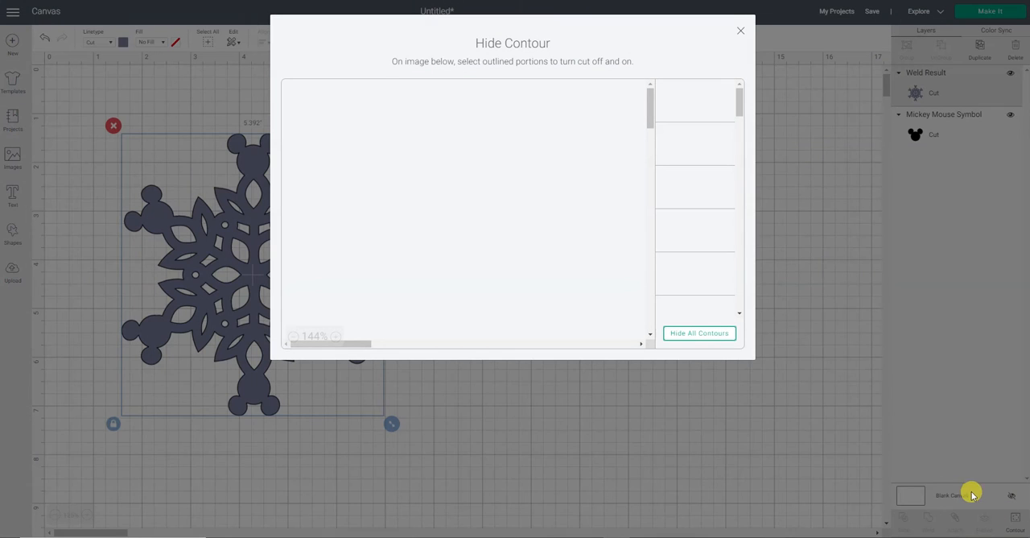
{"action": "left_click", "coordinate": [294, 337]}
{"action": "left_click", "coordinate": [294, 337]}
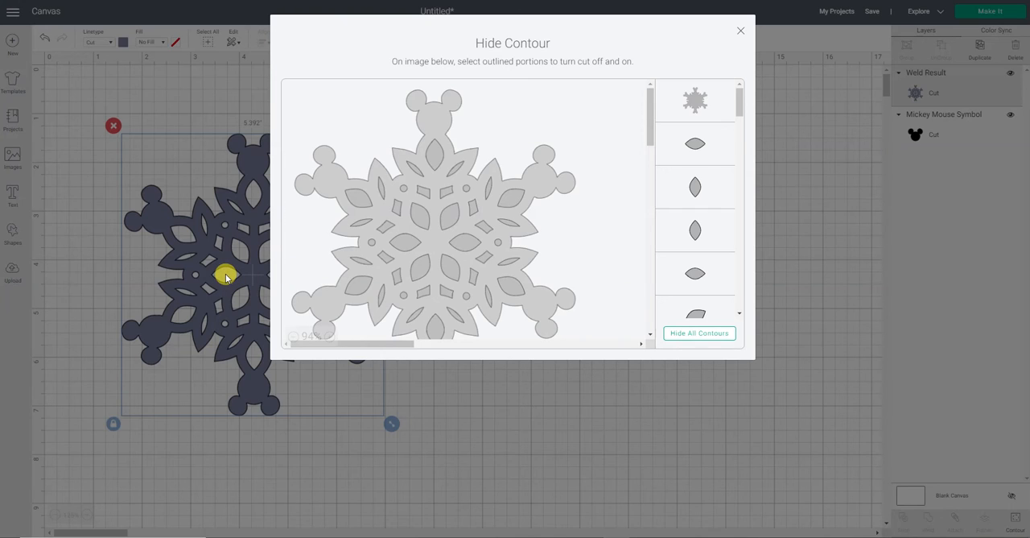
{"action": "left_click", "coordinate": [412, 244]}
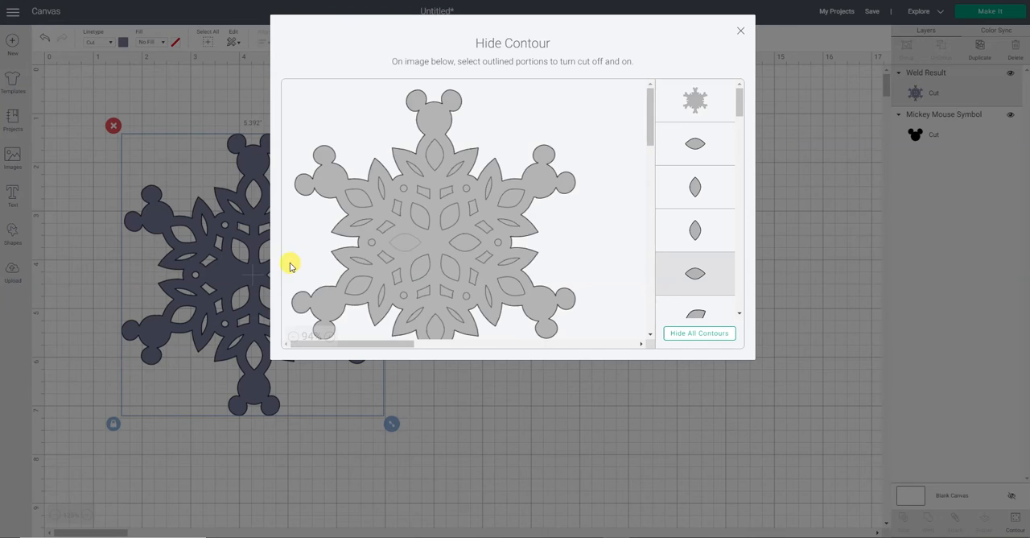
{"action": "left_click", "coordinate": [425, 218]}
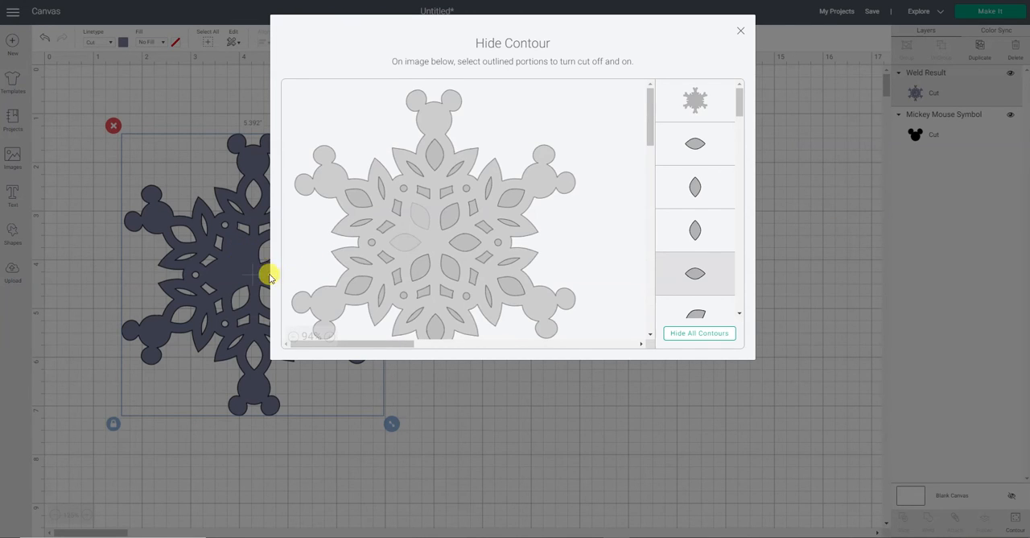
{"action": "left_click", "coordinate": [423, 271]}
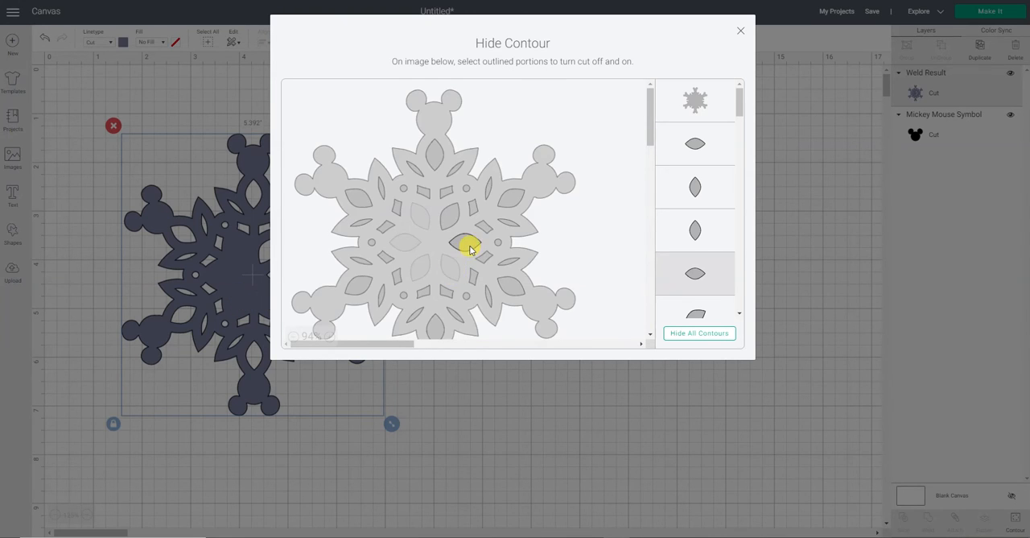
{"action": "left_click", "coordinate": [465, 241]}
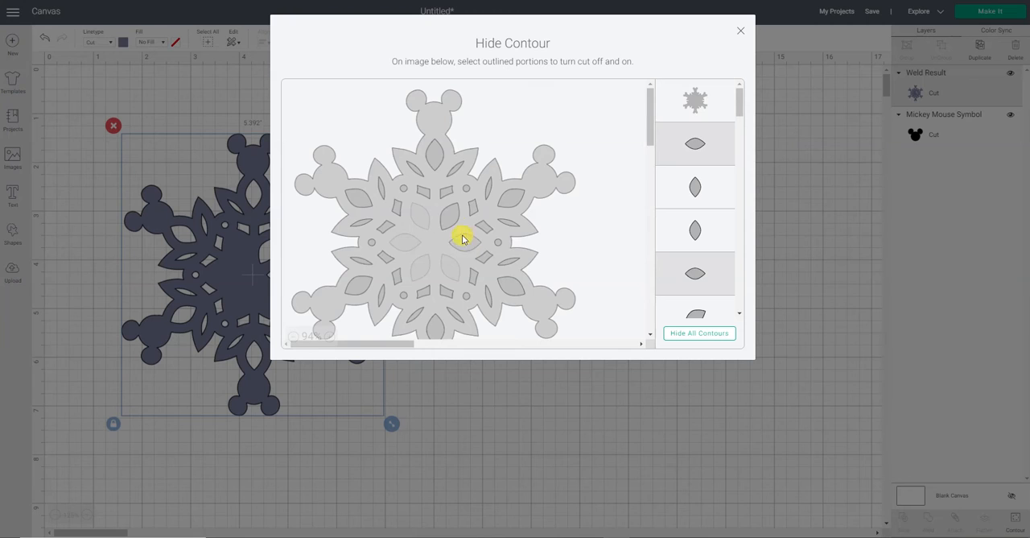
- Hide the ring of twelve small four-sided cutouts around the center petals and finish the contour editing
{"action": "left_click", "coordinate": [431, 195]}
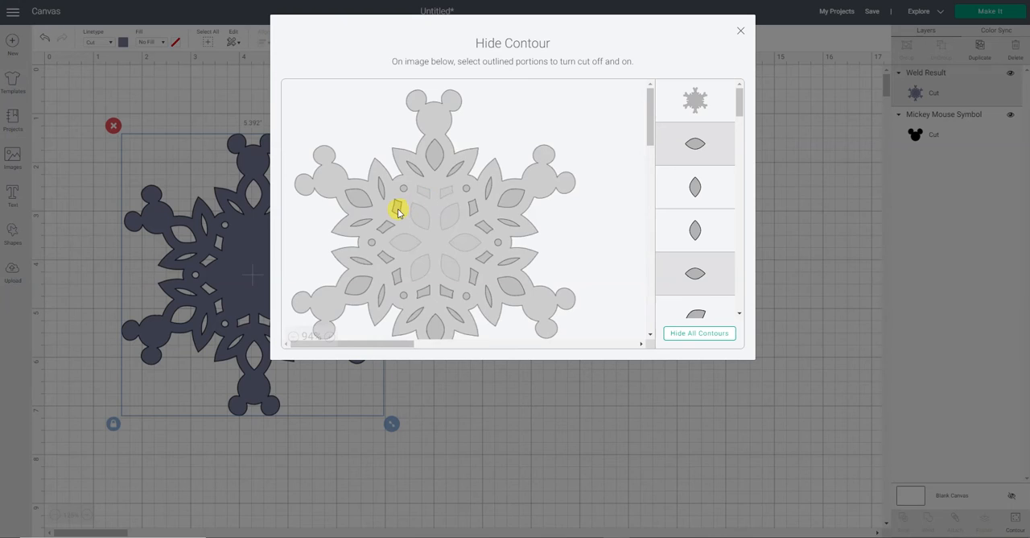
{"action": "left_click", "coordinate": [386, 229]}
{"action": "left_click", "coordinate": [387, 259]}
{"action": "left_click", "coordinate": [397, 278]}
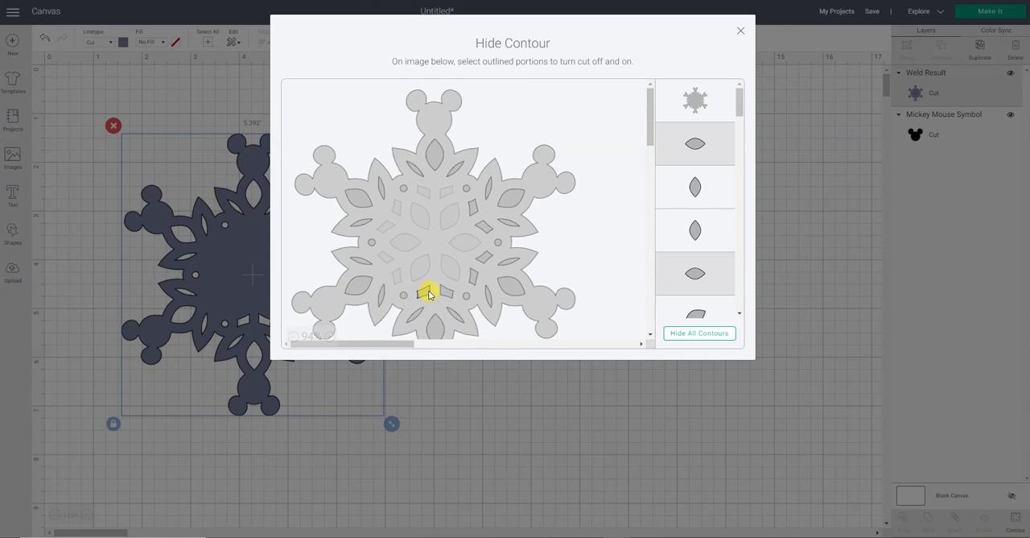
{"action": "left_click", "coordinate": [466, 286]}
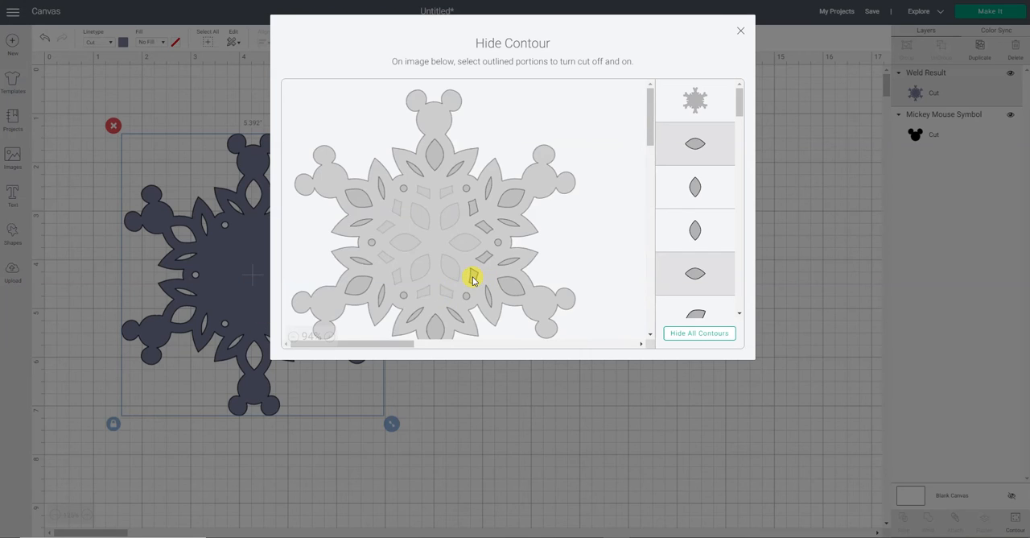
{"action": "left_click", "coordinate": [484, 232]}
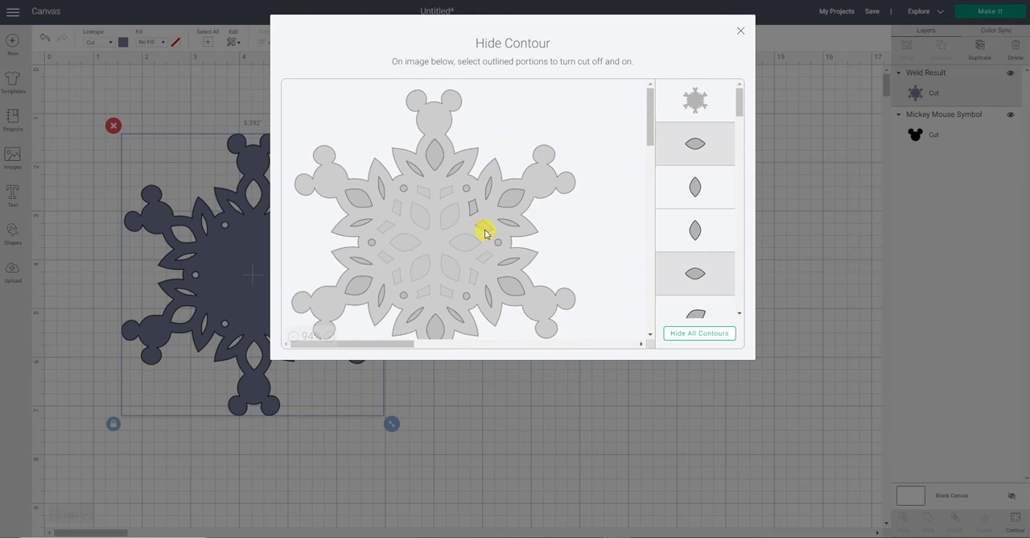
{"action": "left_click", "coordinate": [741, 31]}
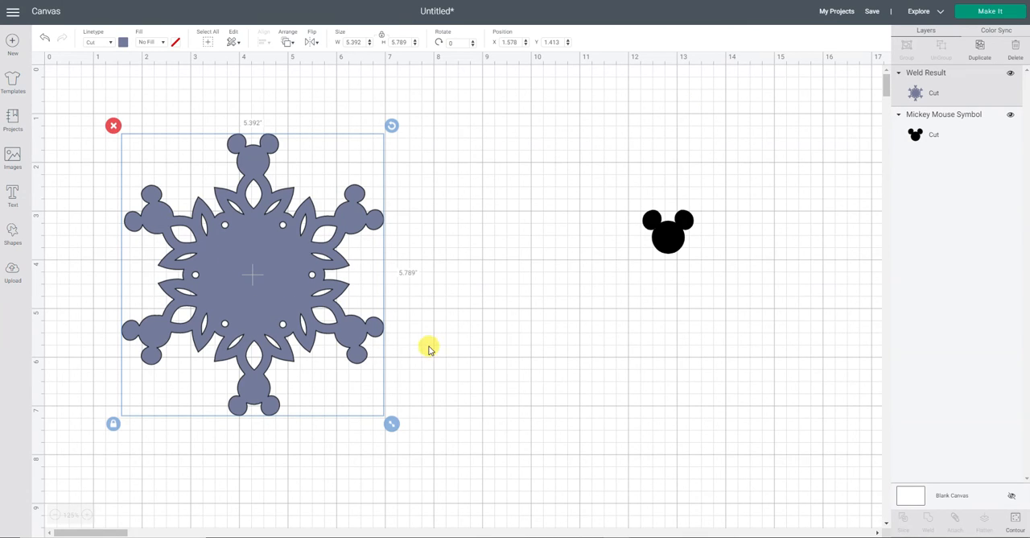
- Shift the snowflake right, move the spare Mickey head onto its right side, and send the head to the front
{"action": "left_click_drag", "start_coordinate": [261, 300], "coordinate": [347, 312]}
{"action": "left_click", "coordinate": [529, 311]}
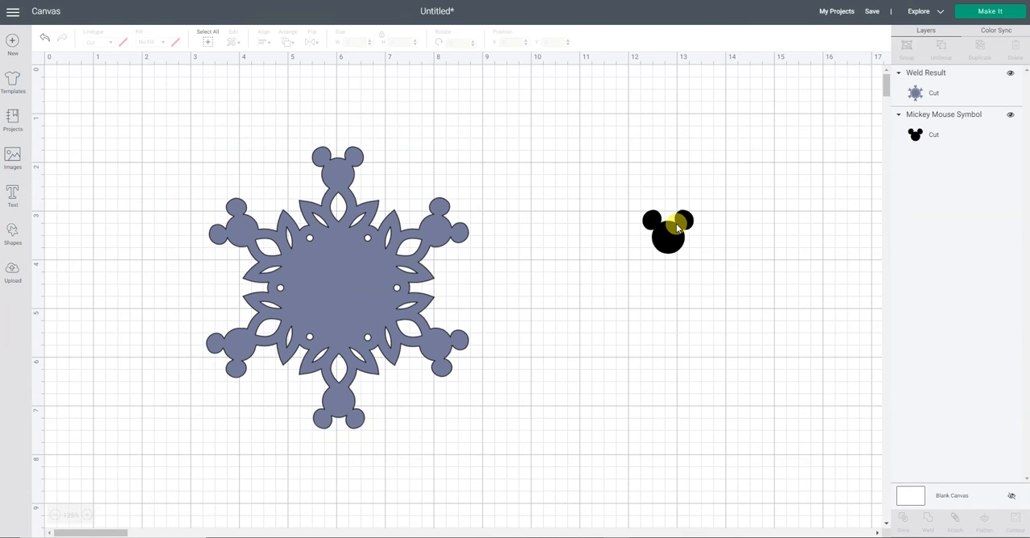
{"action": "left_click_drag", "start_coordinate": [676, 223], "coordinate": [421, 286]}
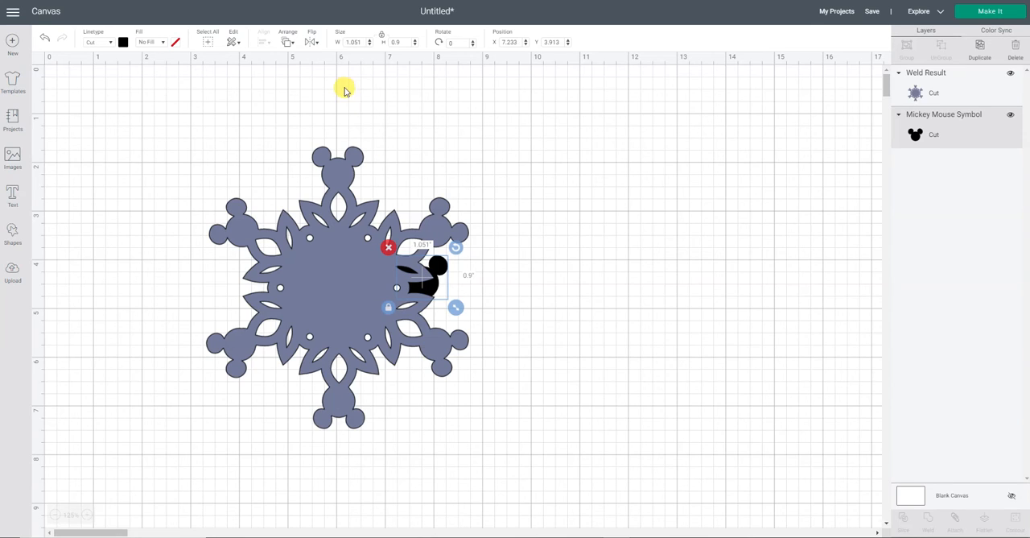
{"action": "left_click", "coordinate": [286, 43]}
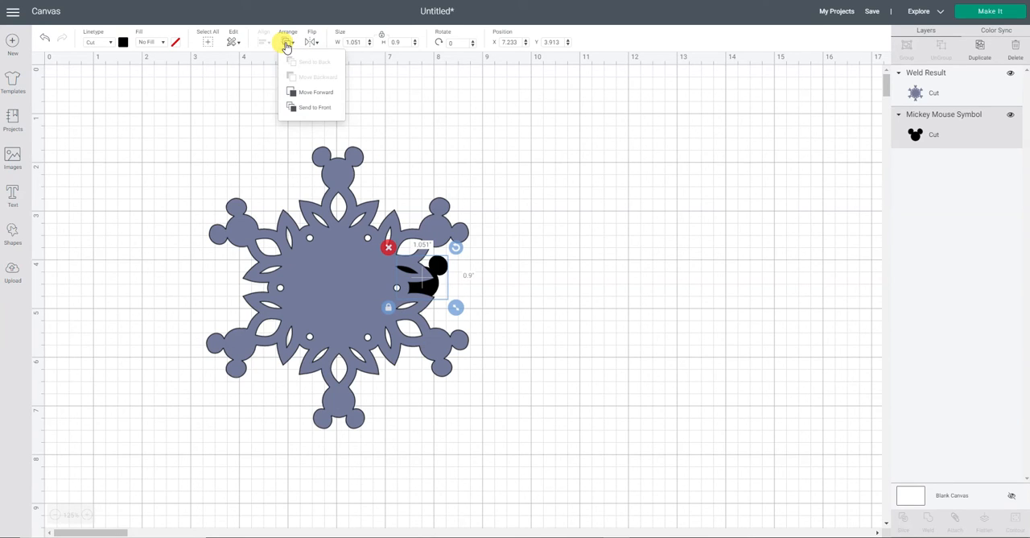
{"action": "left_click", "coordinate": [304, 110]}
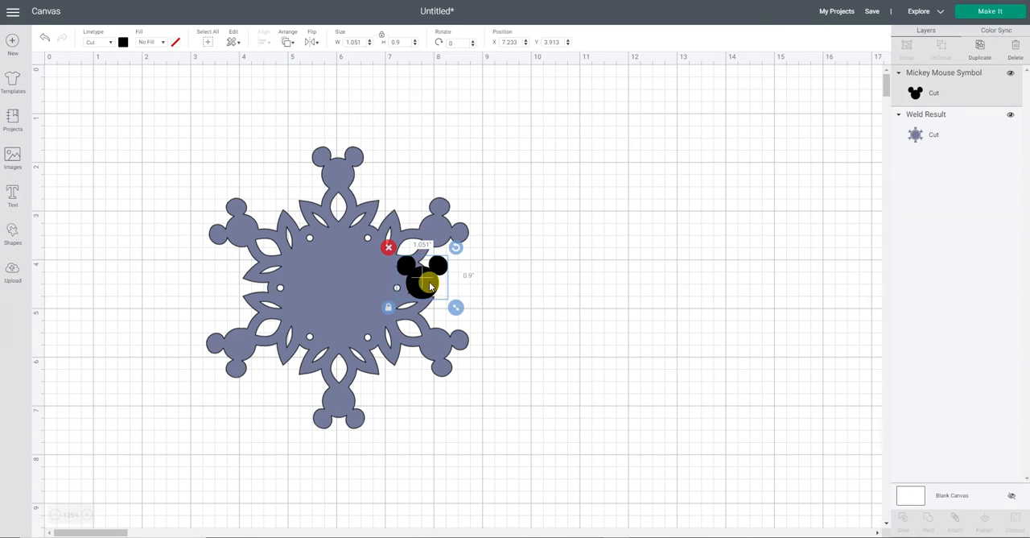
- Enlarge the Mickey head over the snowflake's solid middle and align both shapes to a common center
{"action": "left_click_drag", "start_coordinate": [420, 281], "coordinate": [414, 342]}
{"action": "left_click_drag", "start_coordinate": [373, 306], "coordinate": [359, 306]}
{"action": "left_click_drag", "start_coordinate": [161, 121], "coordinate": [555, 449]}
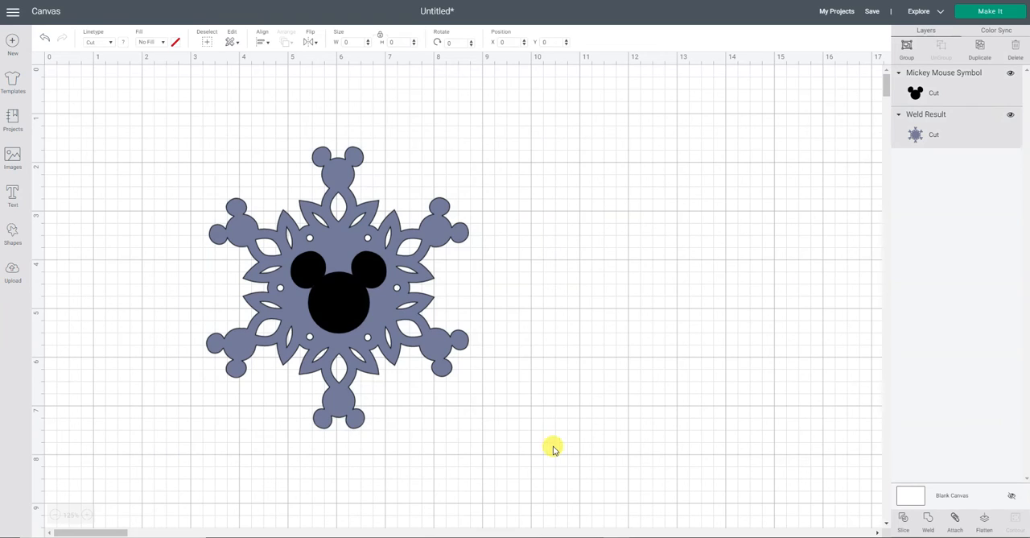
{"action": "left_click", "coordinate": [262, 40]}
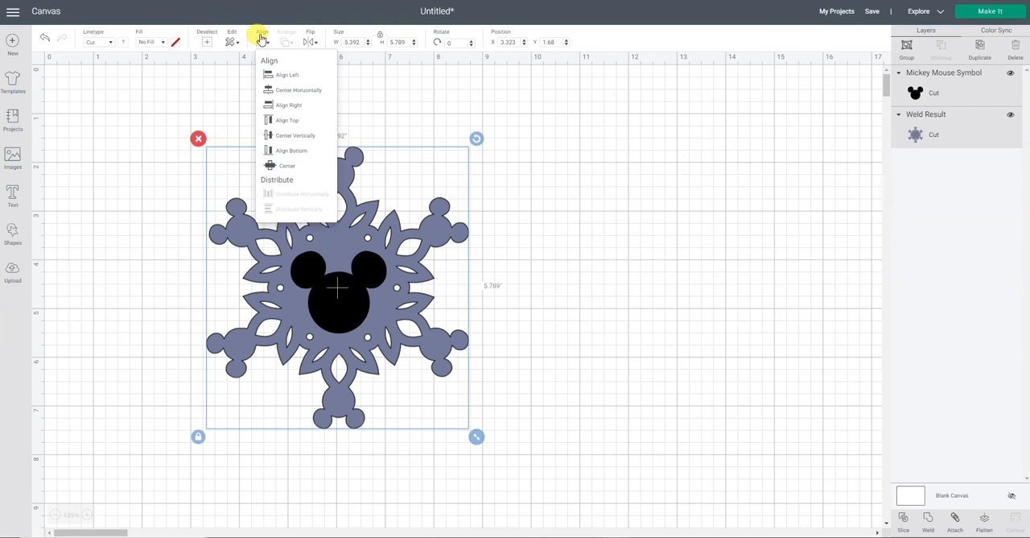
{"action": "left_click", "coordinate": [286, 169]}
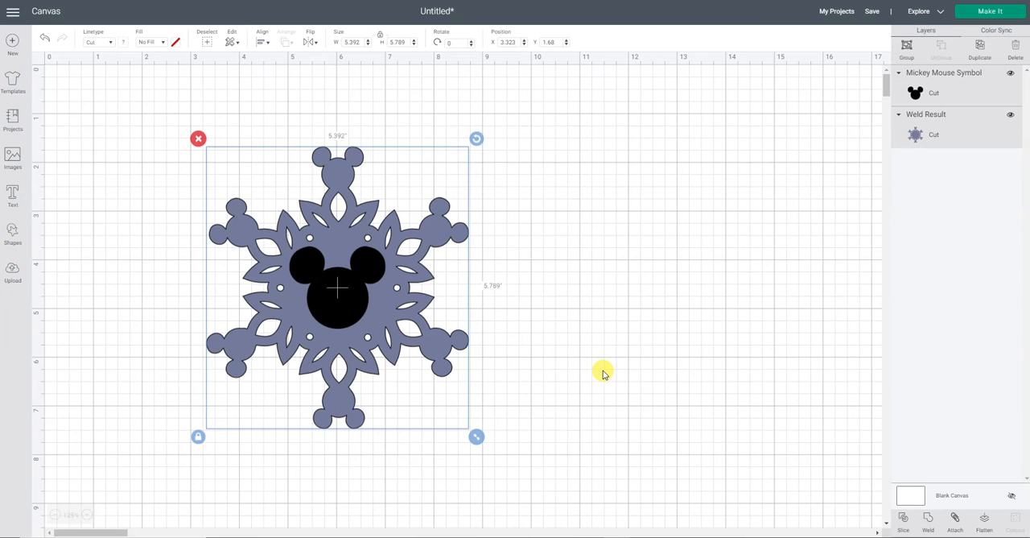
{"action": "left_click", "coordinate": [531, 302]}
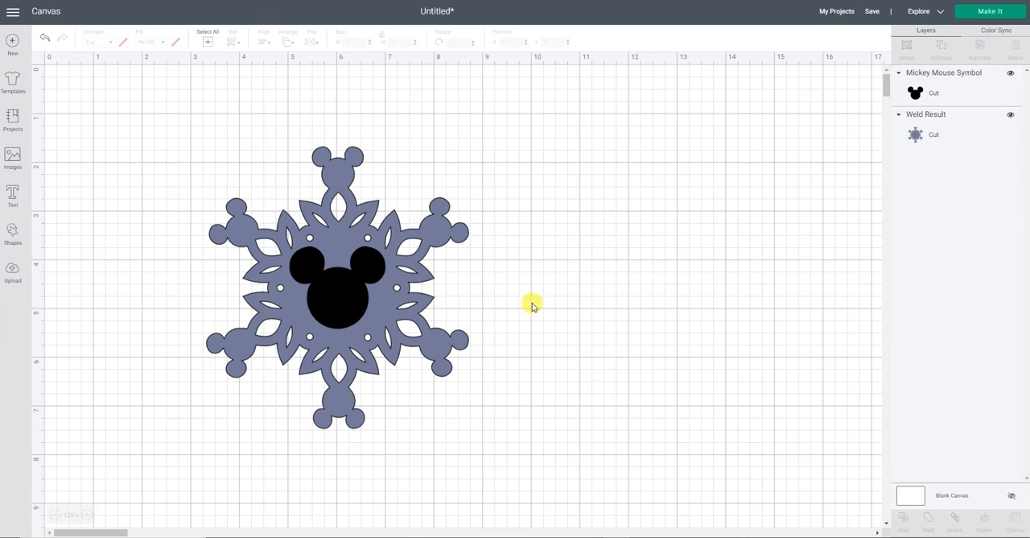
- Enlarge the central Mickey head slightly more and center it on the snowflake again
{"action": "left_click", "coordinate": [348, 310]}
{"action": "left_click_drag", "start_coordinate": [386, 338], "coordinate": [402, 349]}
{"action": "left_click_drag", "start_coordinate": [345, 304], "coordinate": [342, 308]}
{"action": "left_click_drag", "start_coordinate": [103, 105], "coordinate": [536, 395]}
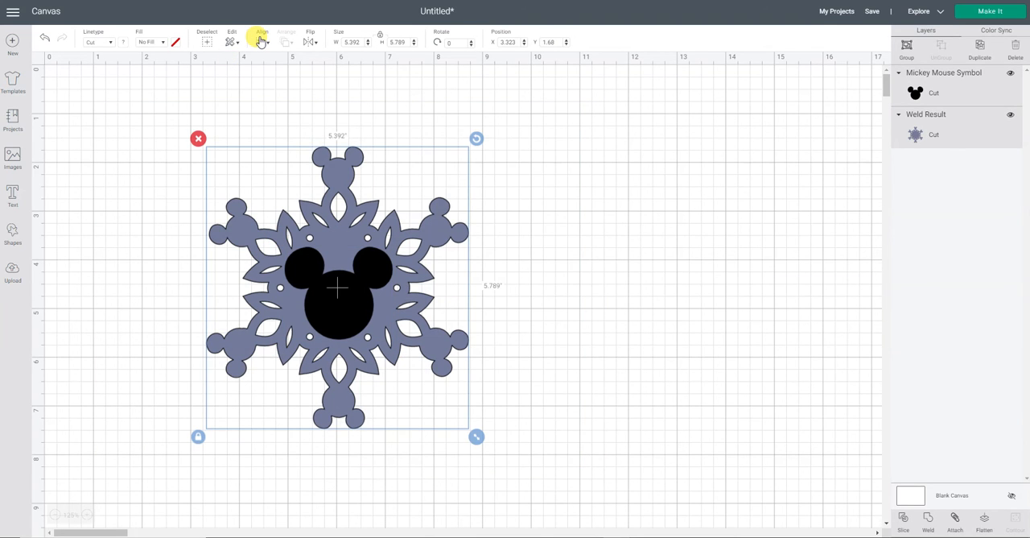
{"action": "left_click", "coordinate": [263, 41]}
{"action": "left_click", "coordinate": [274, 165]}
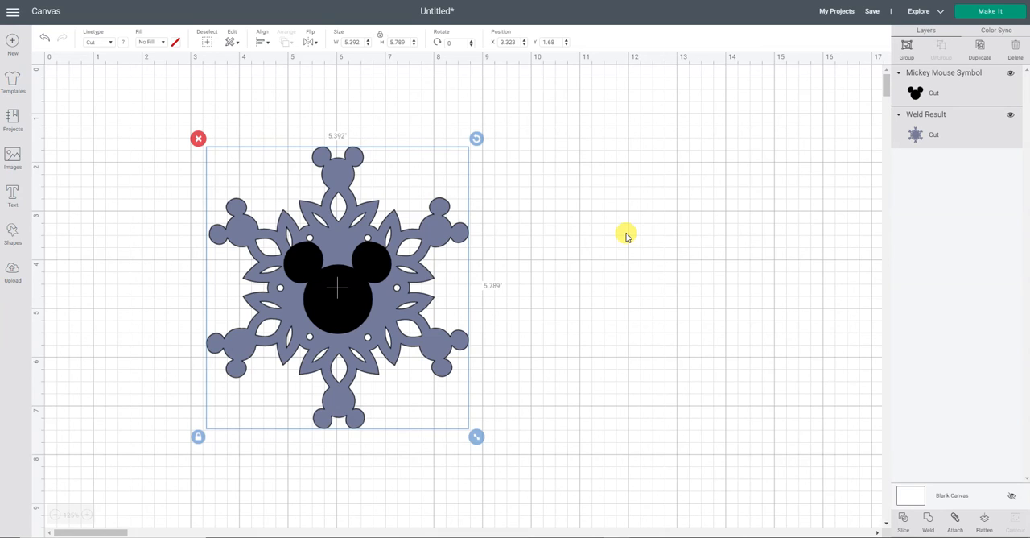
{"action": "left_click", "coordinate": [626, 235]}
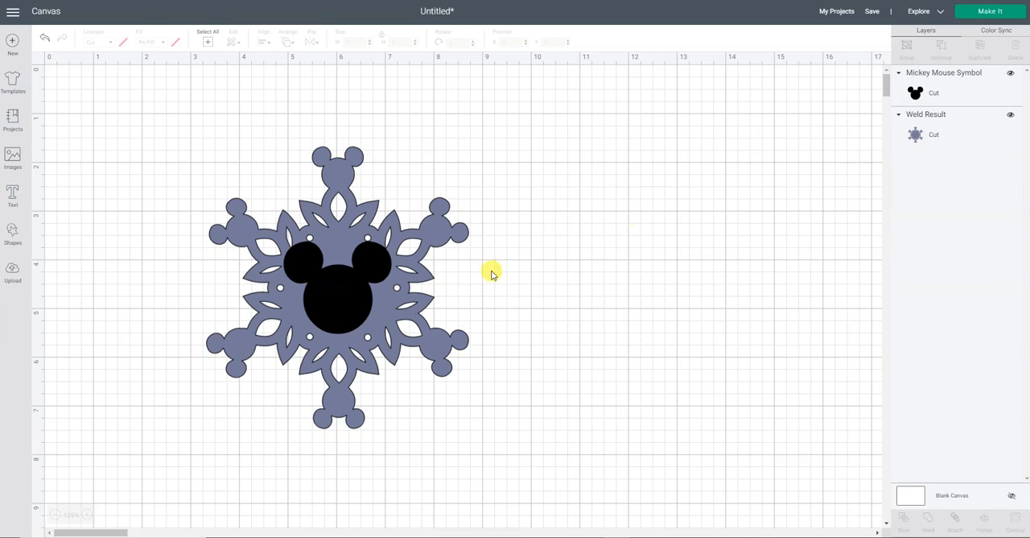
- Move the central Mickey head slightly lower on the snowflake to try a different placement
{"action": "left_click", "coordinate": [347, 297]}
{"action": "left_click_drag", "start_coordinate": [350, 301], "coordinate": [350, 308]}
{"action": "left_click", "coordinate": [571, 294]}
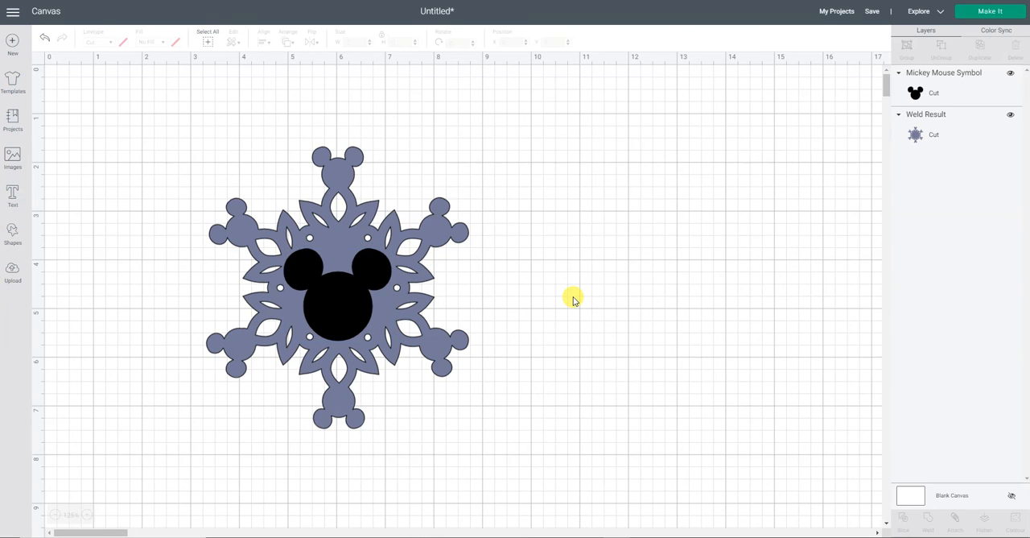
- Shrink the central Mickey head to about 2.02 inches wide and align it with the snowflake to a common center
{"action": "left_click", "coordinate": [348, 284]}
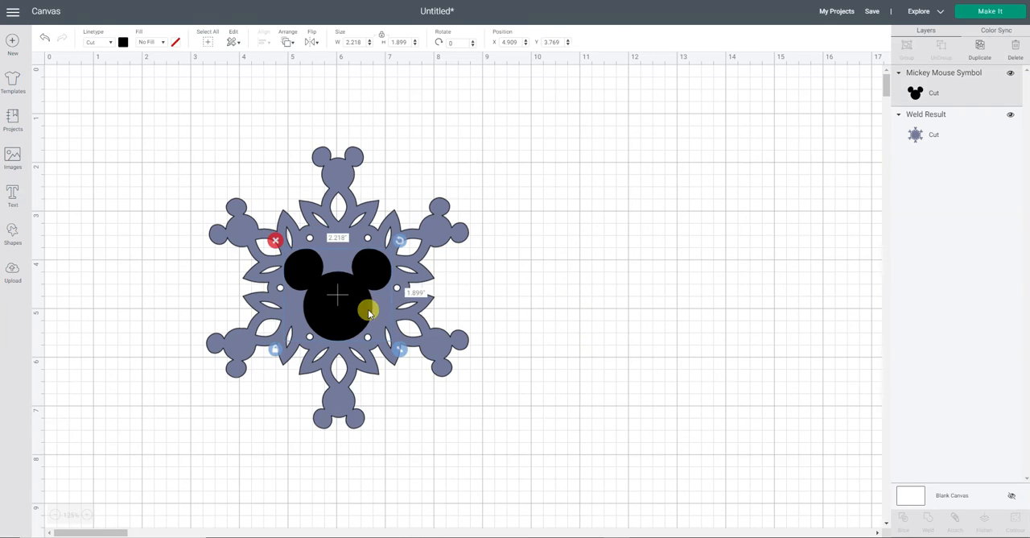
{"action": "left_click_drag", "start_coordinate": [404, 352], "coordinate": [391, 343]}
{"action": "left_click_drag", "start_coordinate": [352, 311], "coordinate": [350, 310]}
{"action": "left_click_drag", "start_coordinate": [139, 112], "coordinate": [564, 454]}
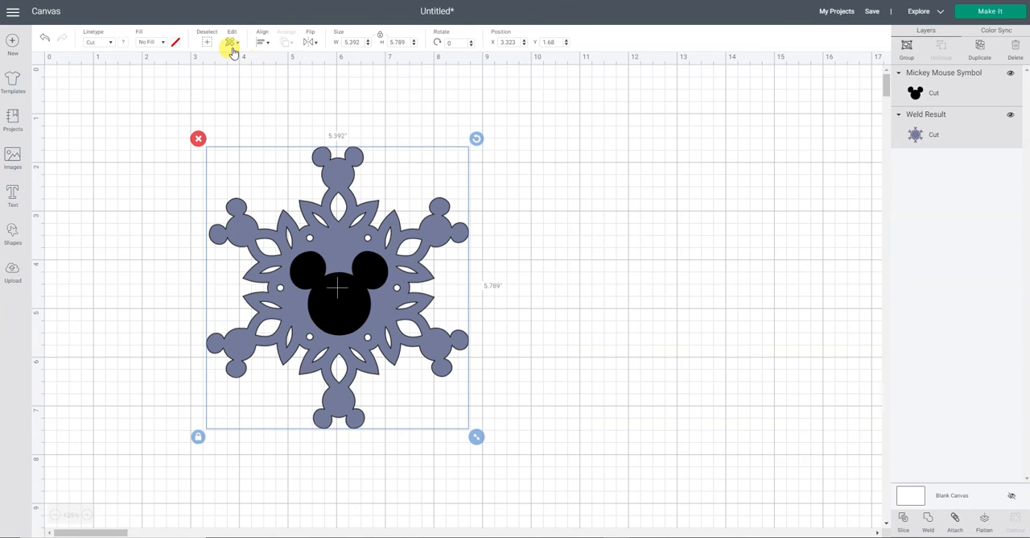
{"action": "left_click", "coordinate": [257, 41]}
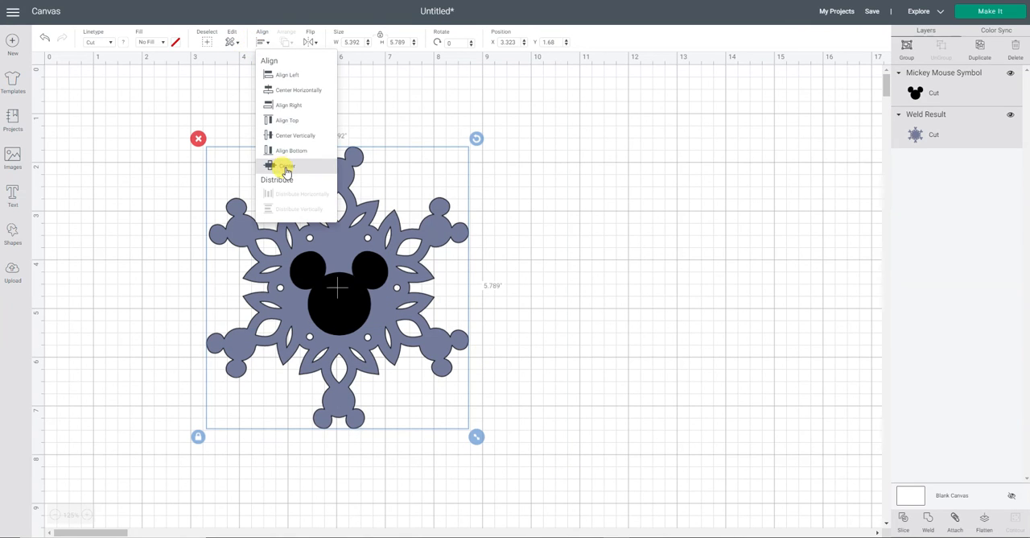
{"action": "left_click", "coordinate": [283, 165]}
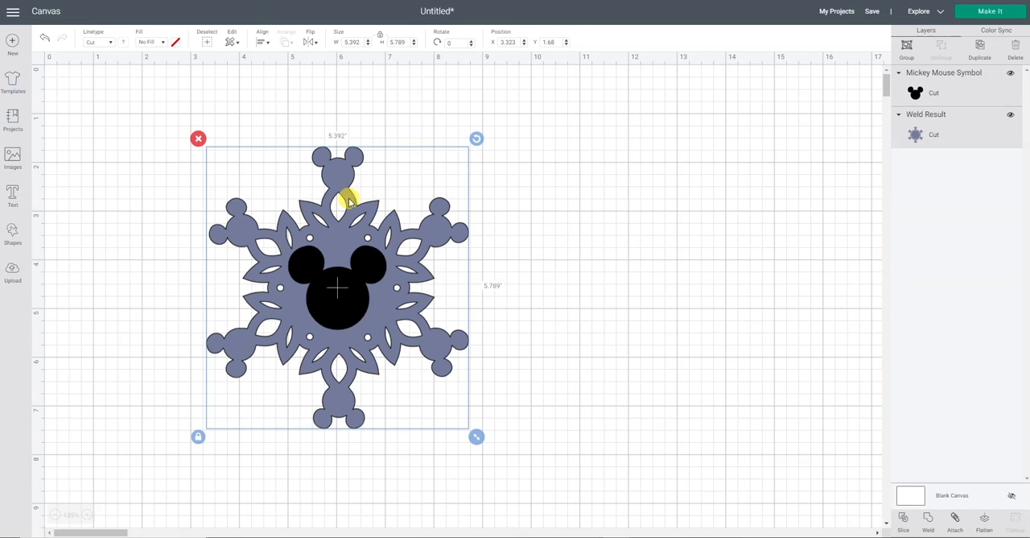
- Slice the Mickey head out of the snowflake and separate the black and blue head pieces from the snowflake, well to its right
{"action": "left_click", "coordinate": [903, 520]}
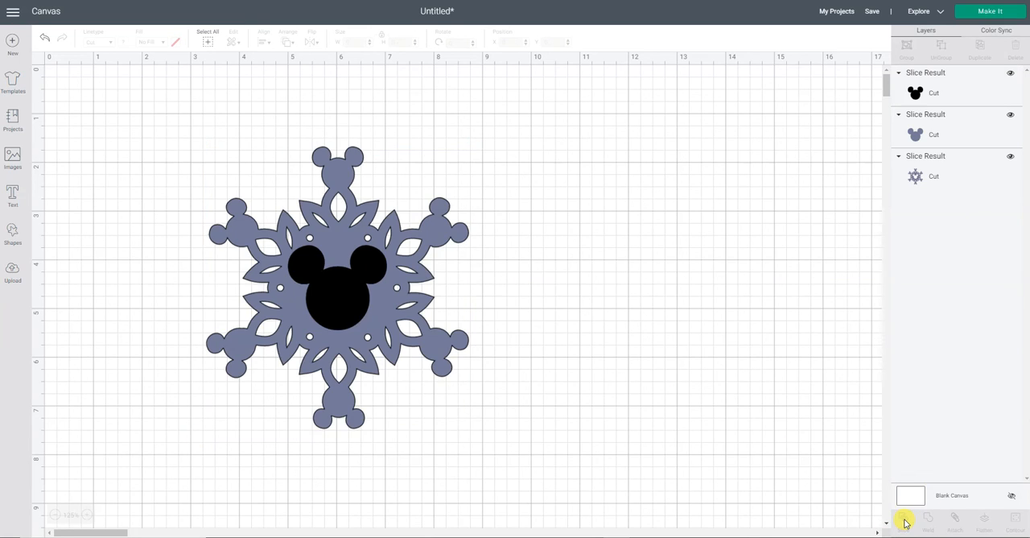
{"action": "left_click_drag", "start_coordinate": [329, 309], "coordinate": [644, 304]}
{"action": "left_click_drag", "start_coordinate": [349, 299], "coordinate": [677, 359]}
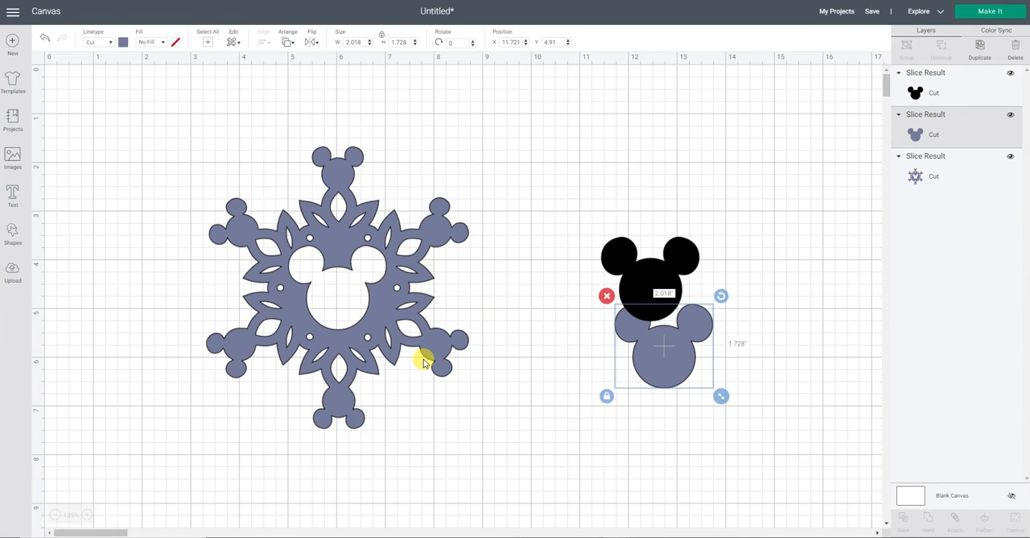
{"action": "left_click_drag", "start_coordinate": [443, 351], "coordinate": [411, 337]}
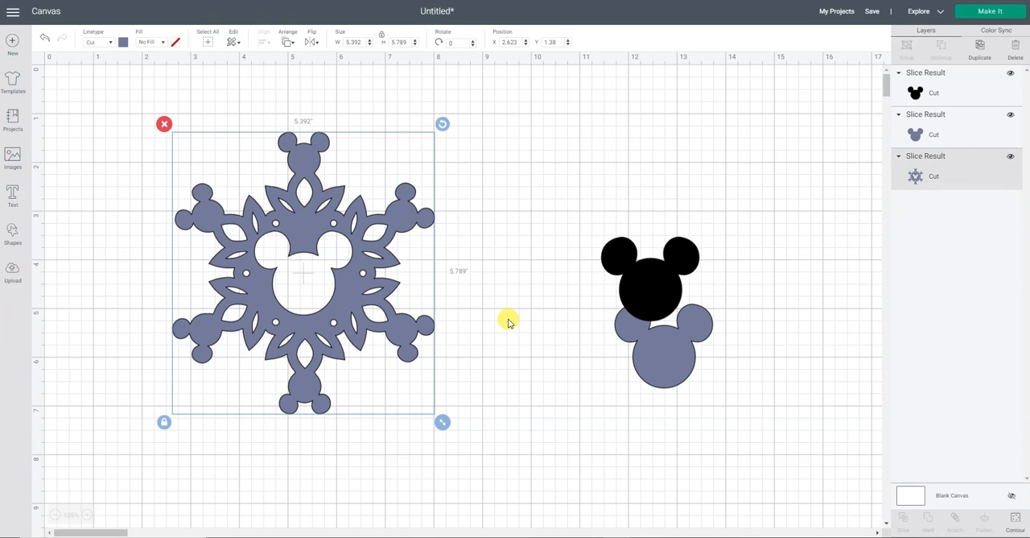